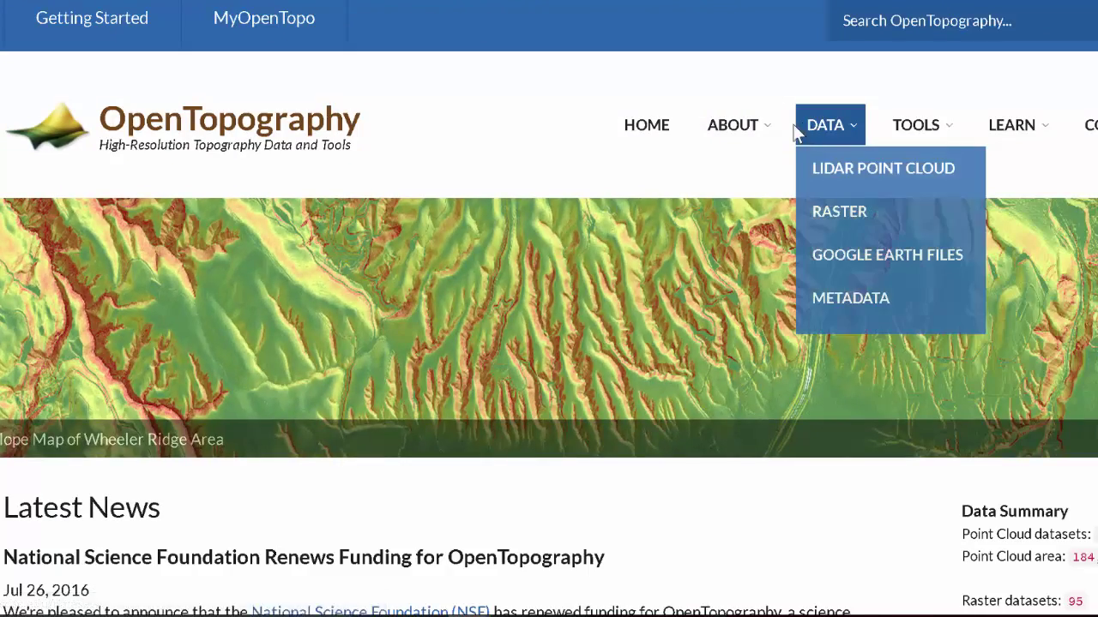
# Go to the lidar point cloud data finder map from the home page's Data menu.
pyautogui.click(823, 126)
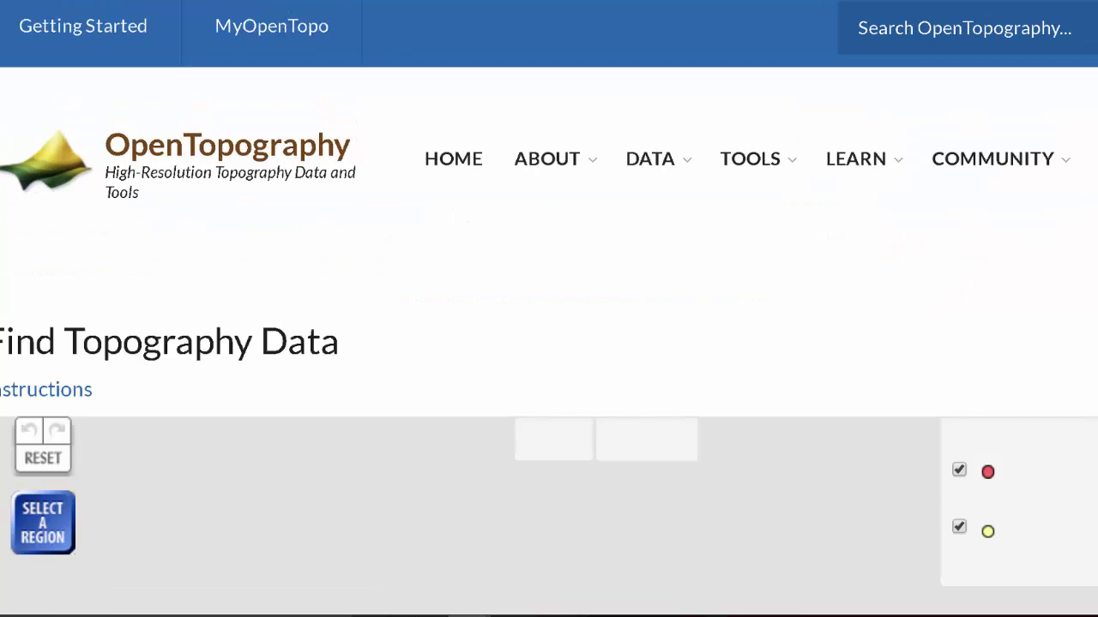
# Zoom and pan the map from North America to the Sunset Crater dataset box near Flagstaff, Arizona.
pyautogui.scroll(-5, 549, 343)
pyautogui.scroll(-2, 500, 376)
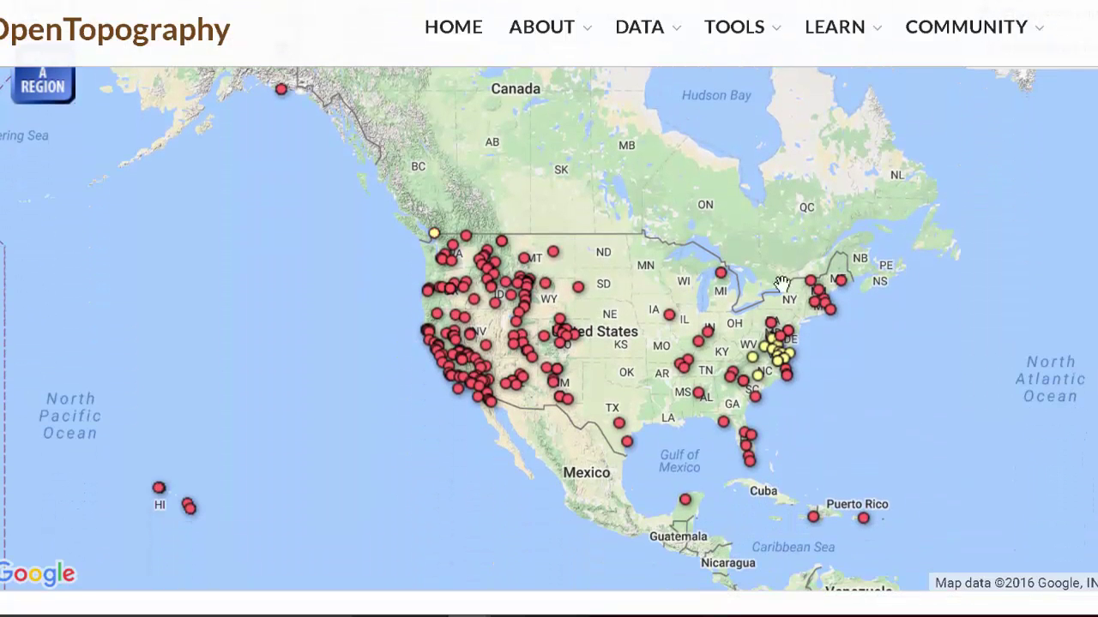
pyautogui.scroll(1, 500, 375)
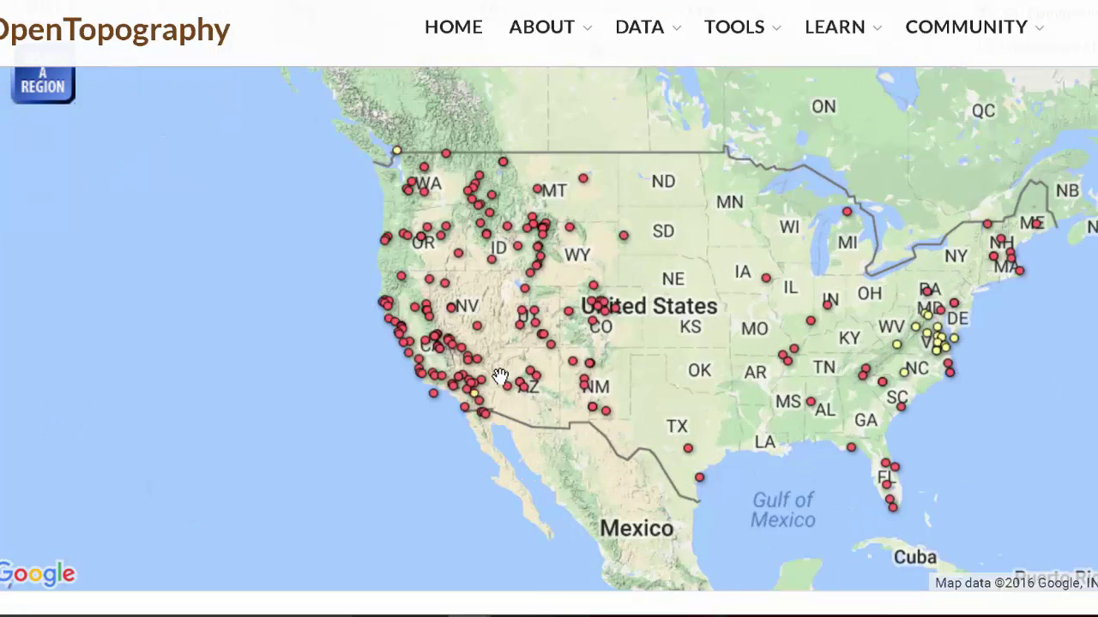
pyautogui.scroll(3, 500, 375)
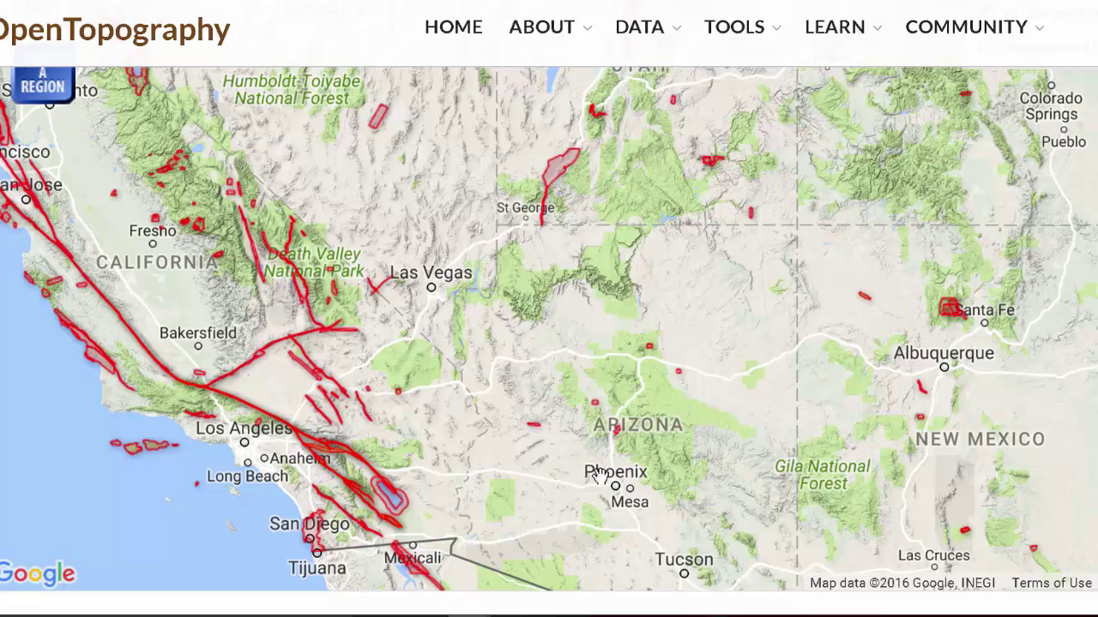
pyautogui.scroll(1, 698, 415)
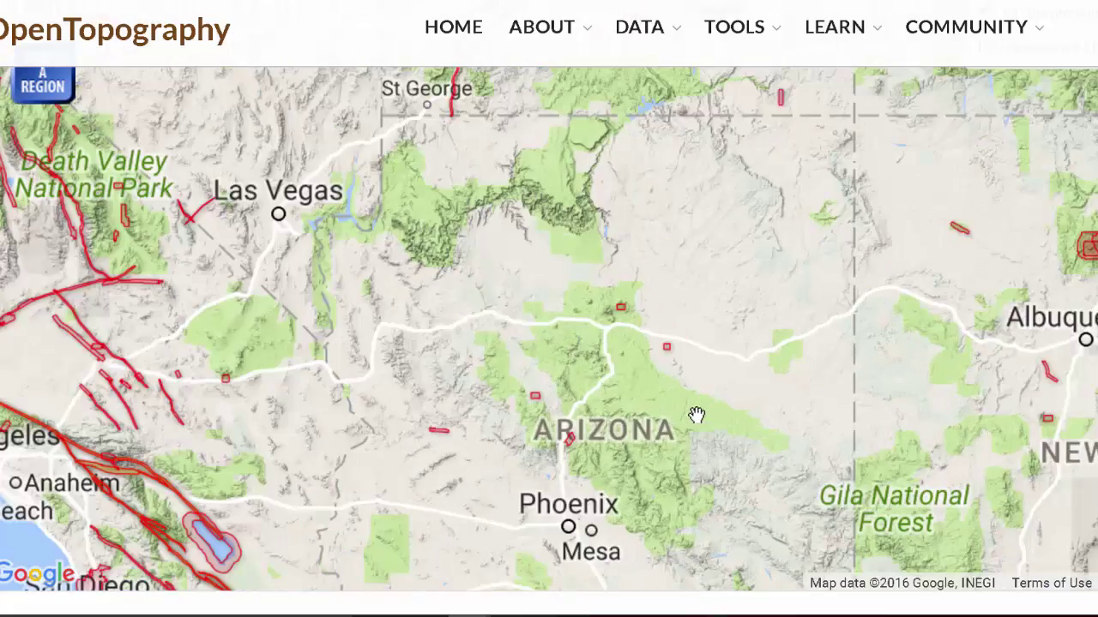
pyautogui.scroll(2, 654, 383)
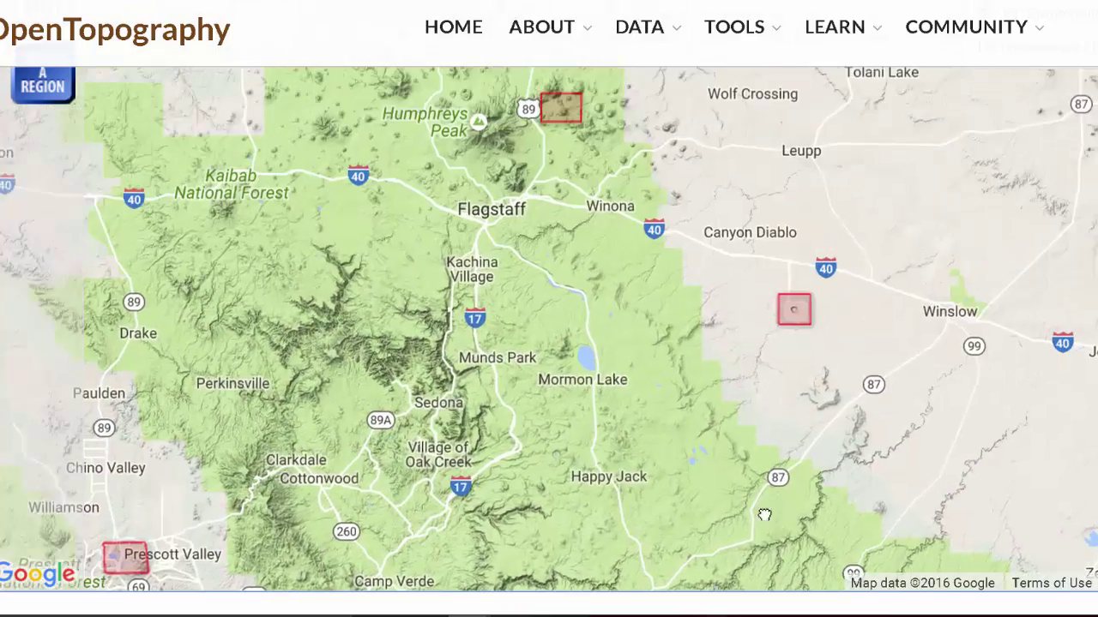
pyautogui.scroll(1, 720, 326)
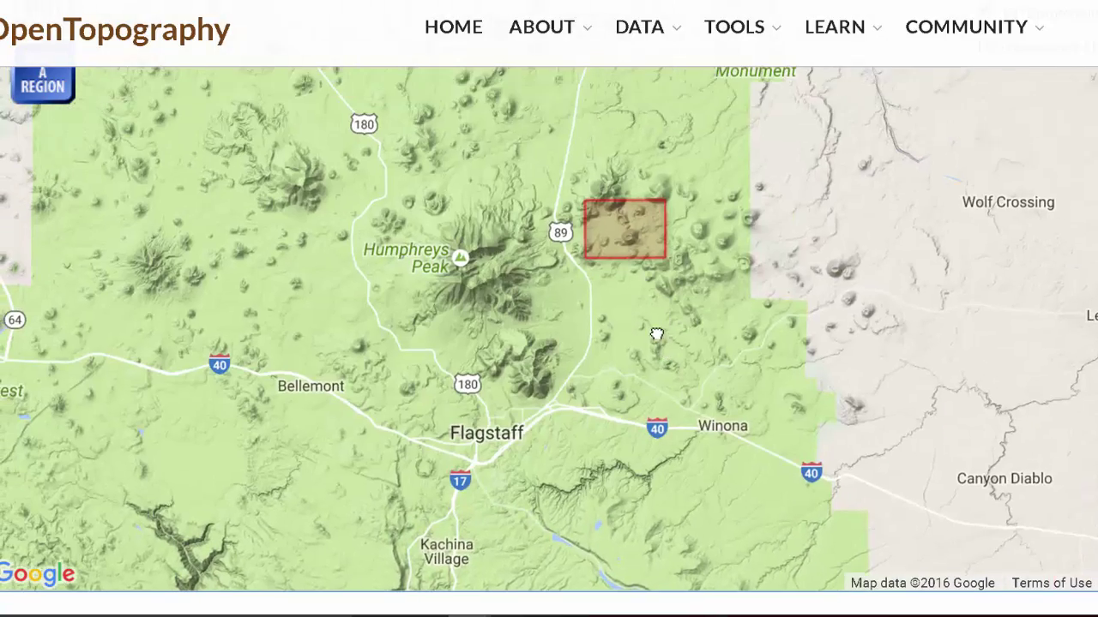
pyautogui.scroll(1, 605, 308)
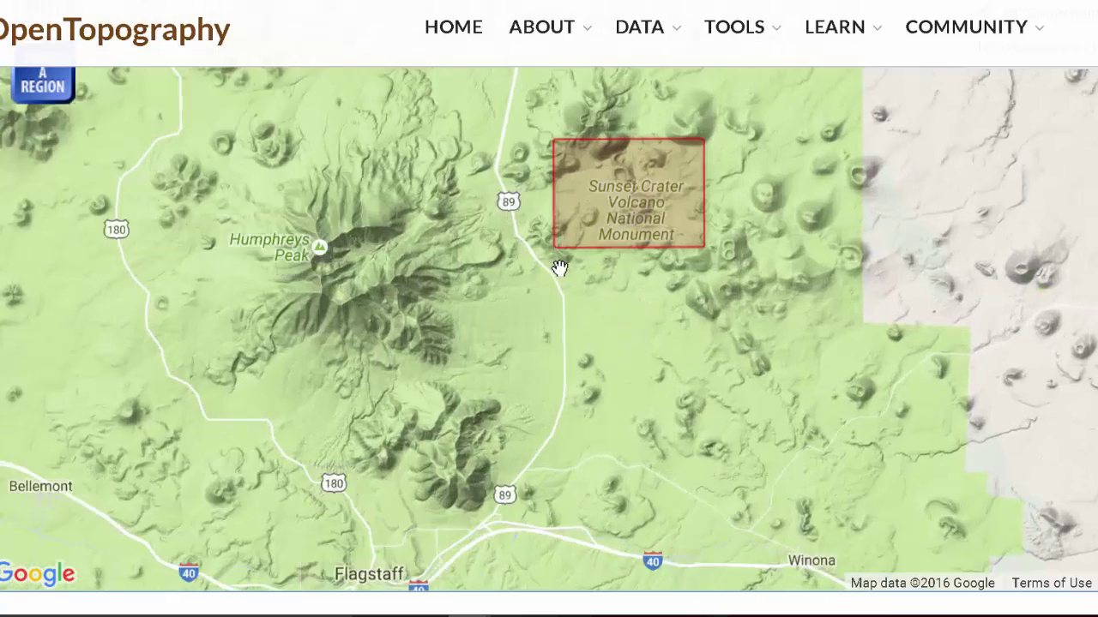
pyautogui.moveTo(561, 265); pyautogui.dragTo(643, 432)
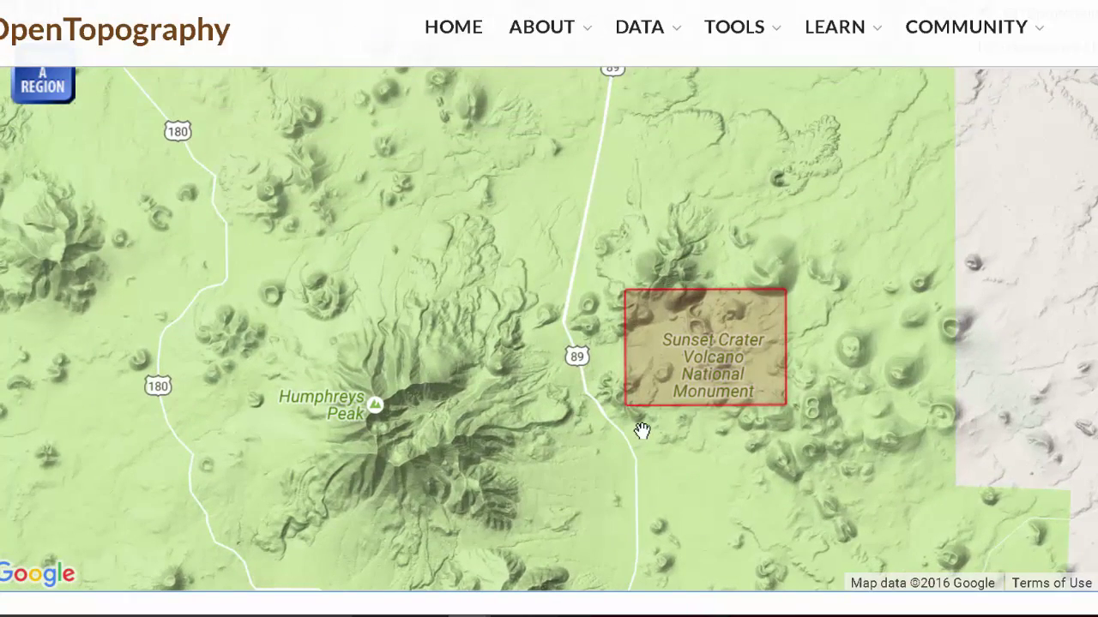
pyautogui.scroll(2, 642, 431)
pyautogui.moveTo(620, 453); pyautogui.dragTo(533, 527)
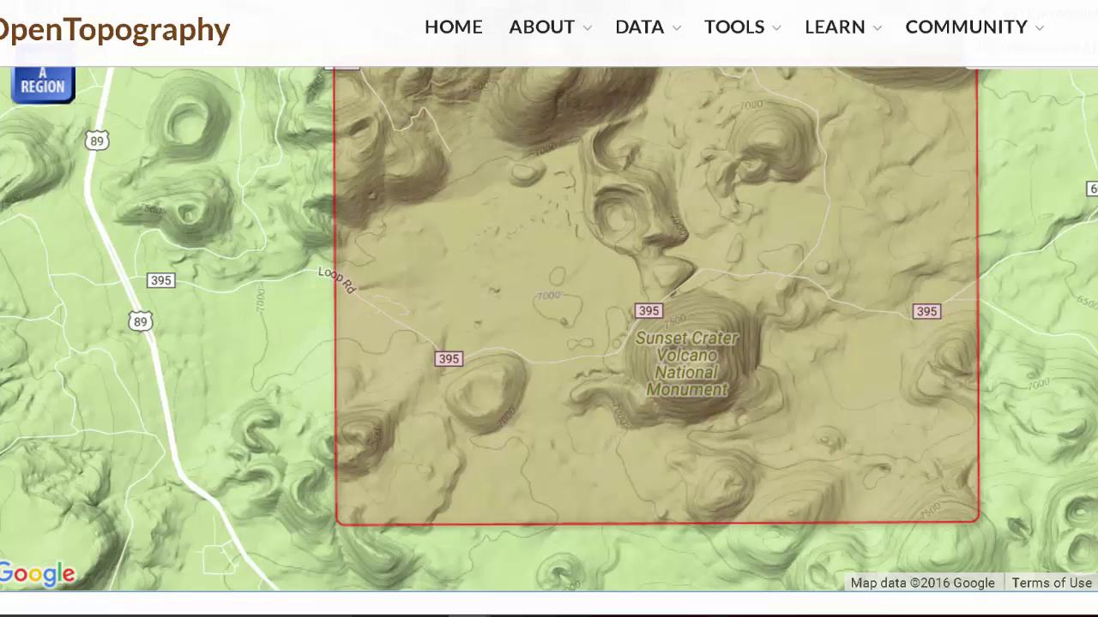
pyautogui.scroll(1, 1054, 124)
# Draw a search rectangle around the Sunset Crater cone and scroll to the two matching datasets.
pyautogui.click(42, 137)
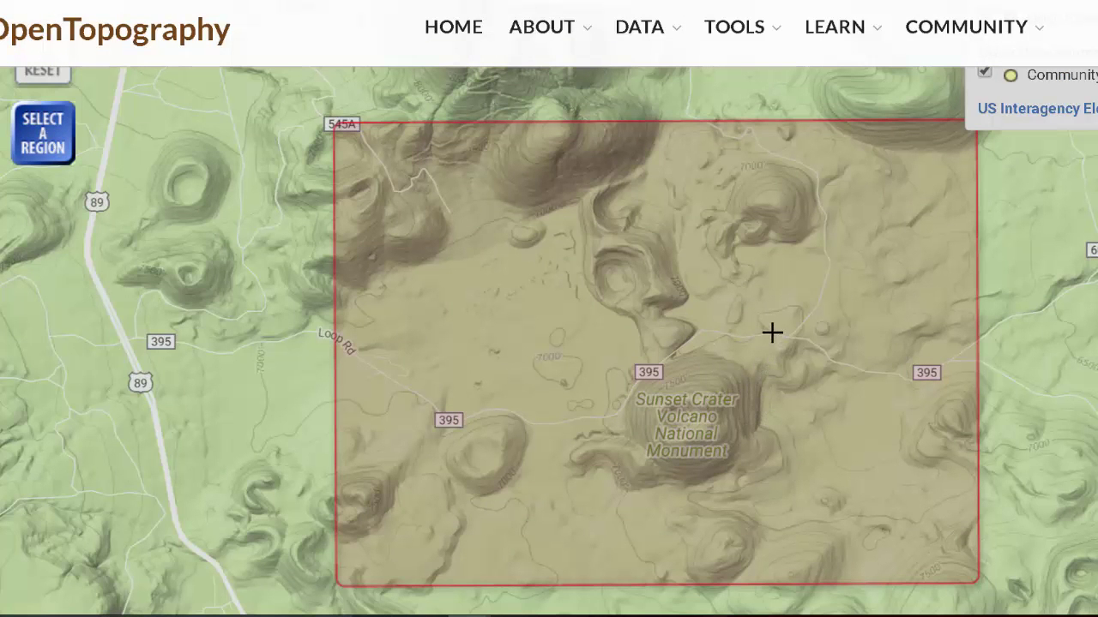
pyautogui.moveTo(780, 331); pyautogui.dragTo(616, 482)
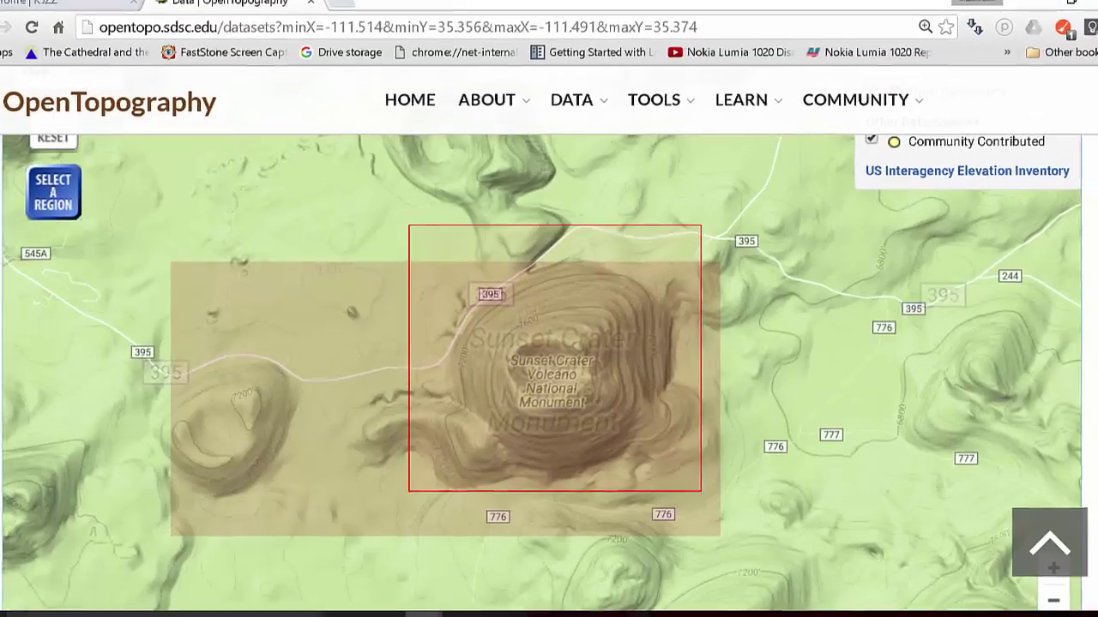
pyautogui.scroll(-5, 1084, 491)
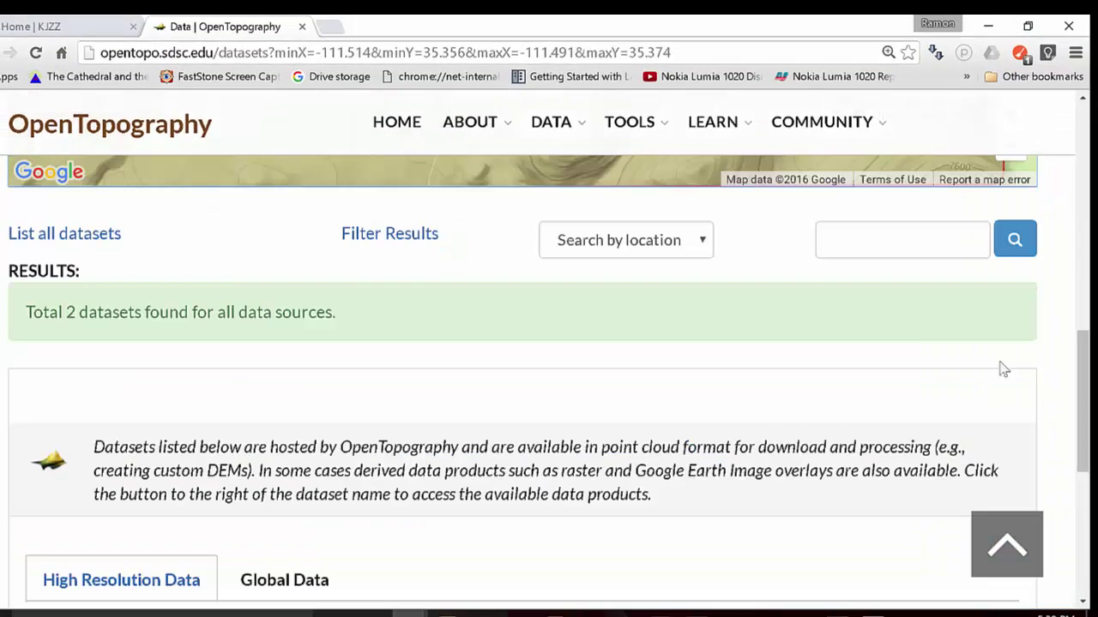
pyautogui.moveTo(1082, 345); pyautogui.dragTo(1083, 431)
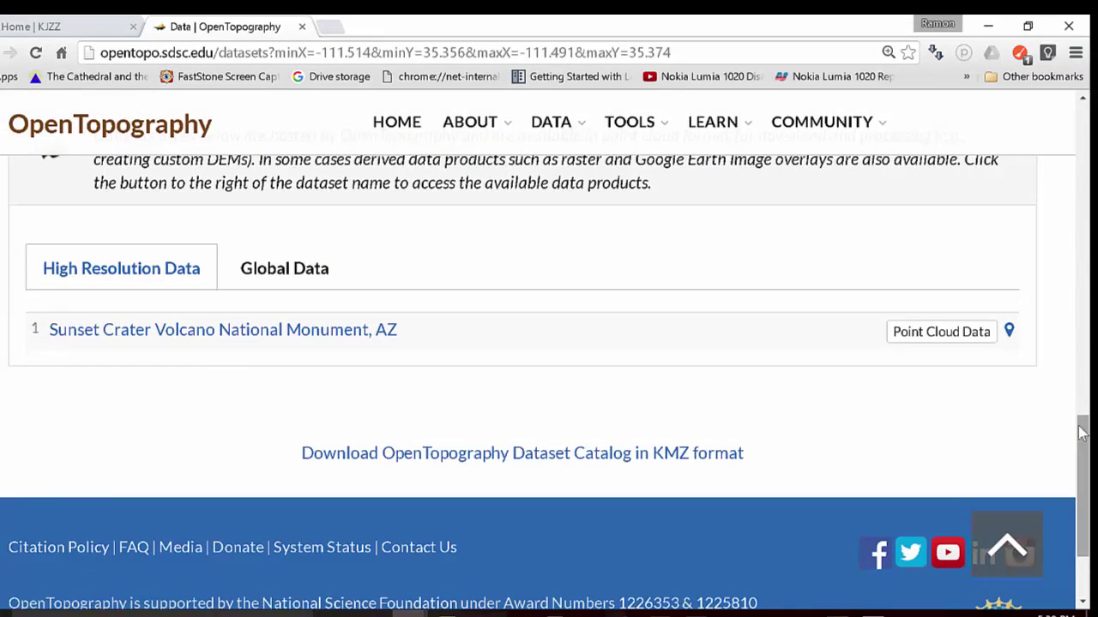
# Open the Sunset Crater Volcano National Monument, AZ point cloud page and review its 57,464,000-point warning.
pyautogui.click(931, 338)
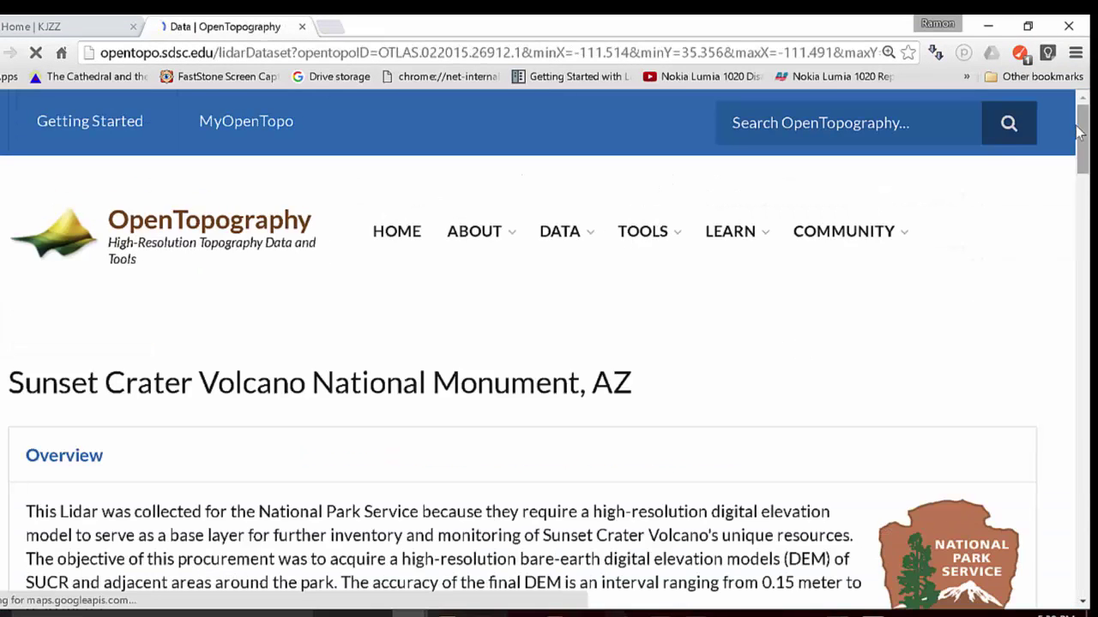
pyautogui.moveTo(1082, 133); pyautogui.dragTo(1079, 113)
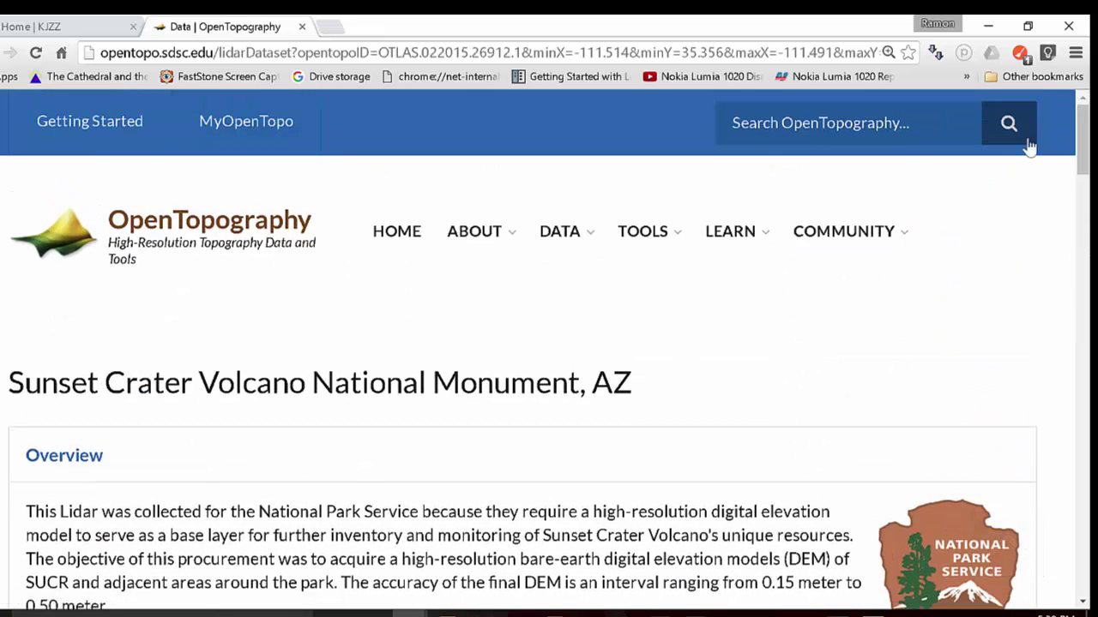
pyautogui.moveTo(1082, 144); pyautogui.dragTo(1037, 311)
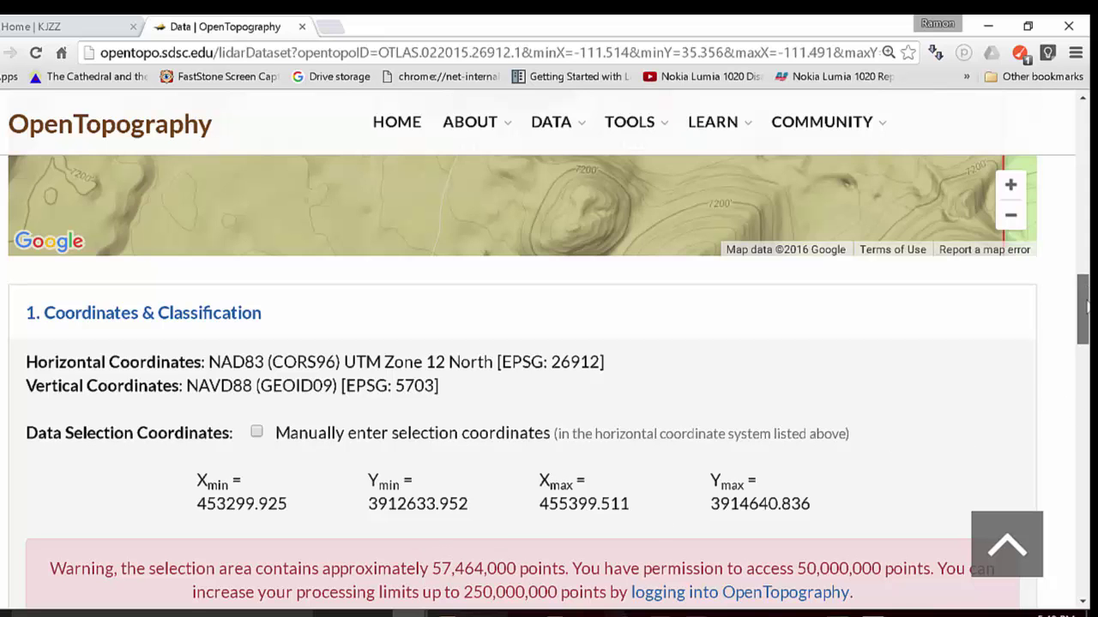
# Redraw a tighter box around the crater, cutting the estimate to about 43,339,000 points.
pyautogui.moveTo(1085, 307); pyautogui.dragTo(1085, 246)
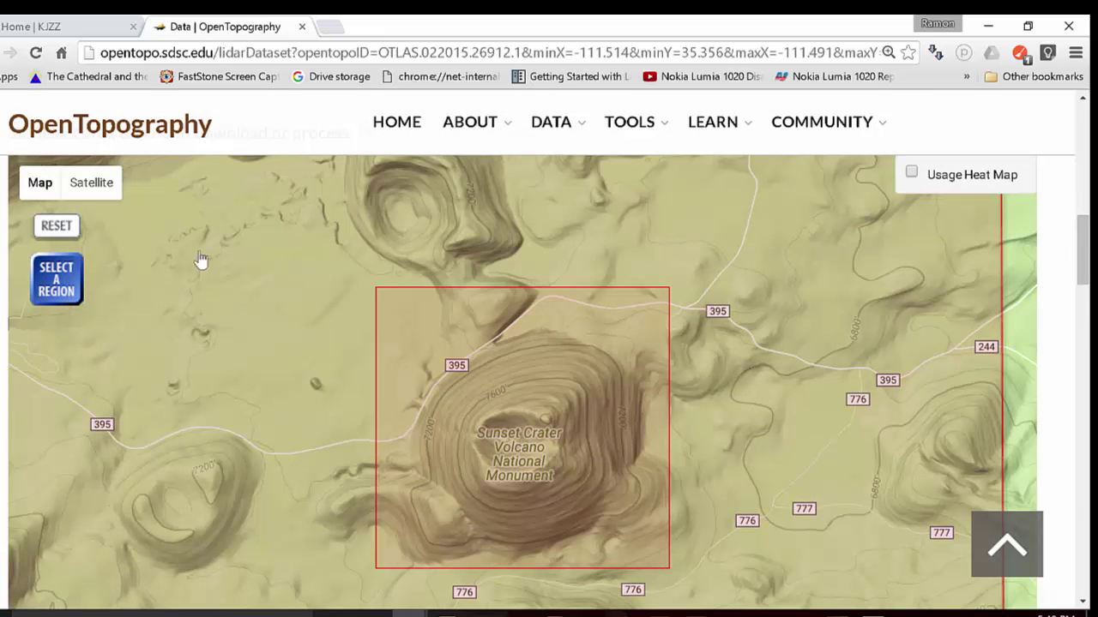
pyautogui.click(59, 281)
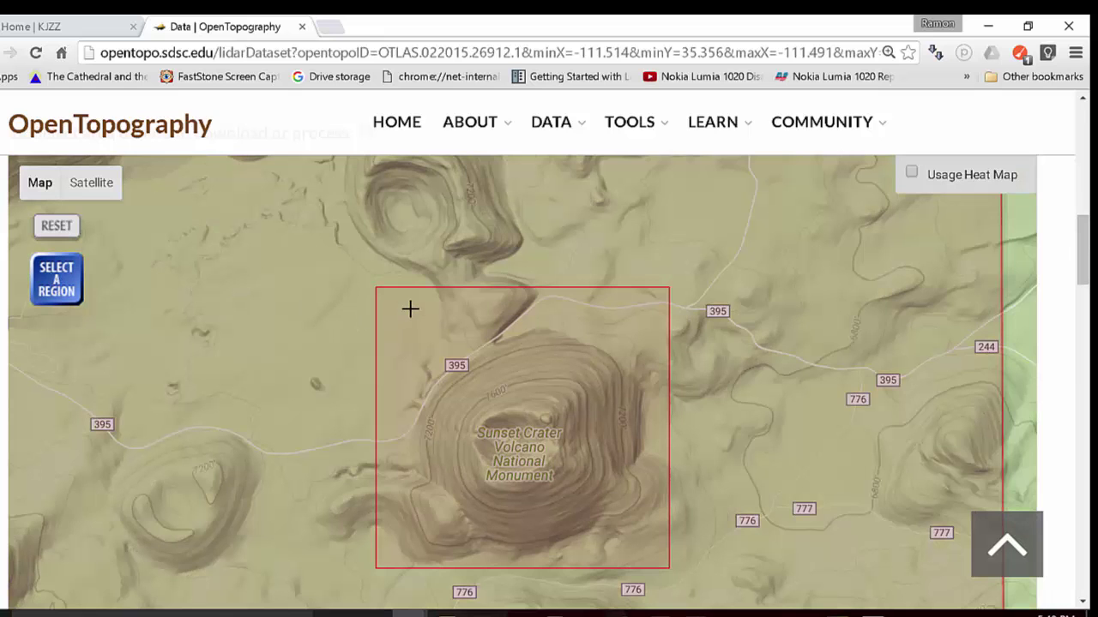
pyautogui.moveTo(405, 312); pyautogui.dragTo(658, 558)
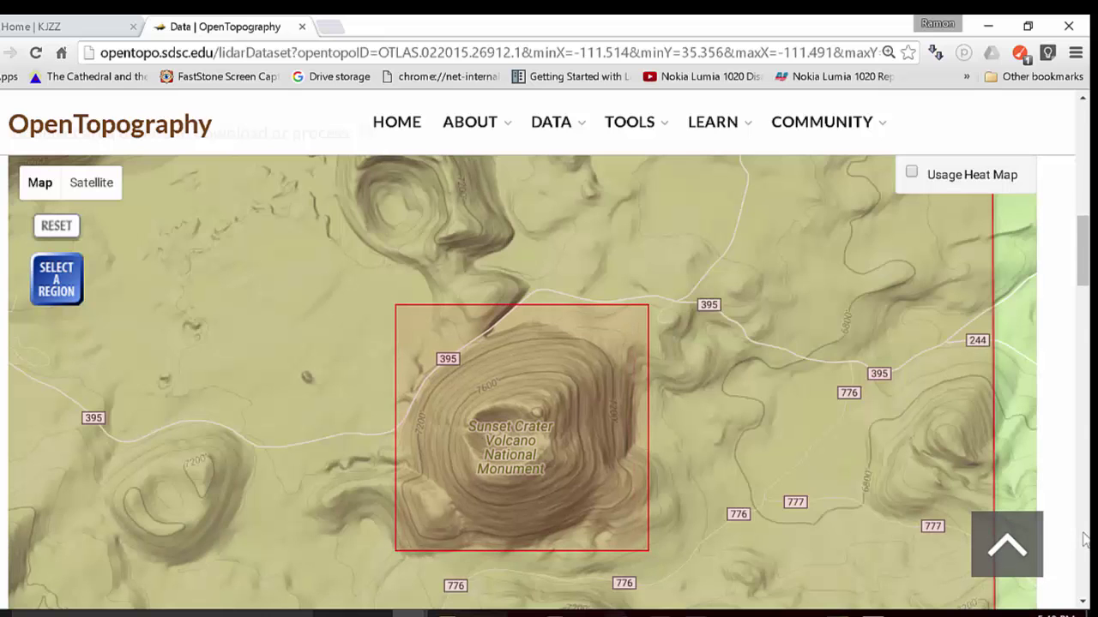
pyautogui.scroll(-5, 1084, 538)
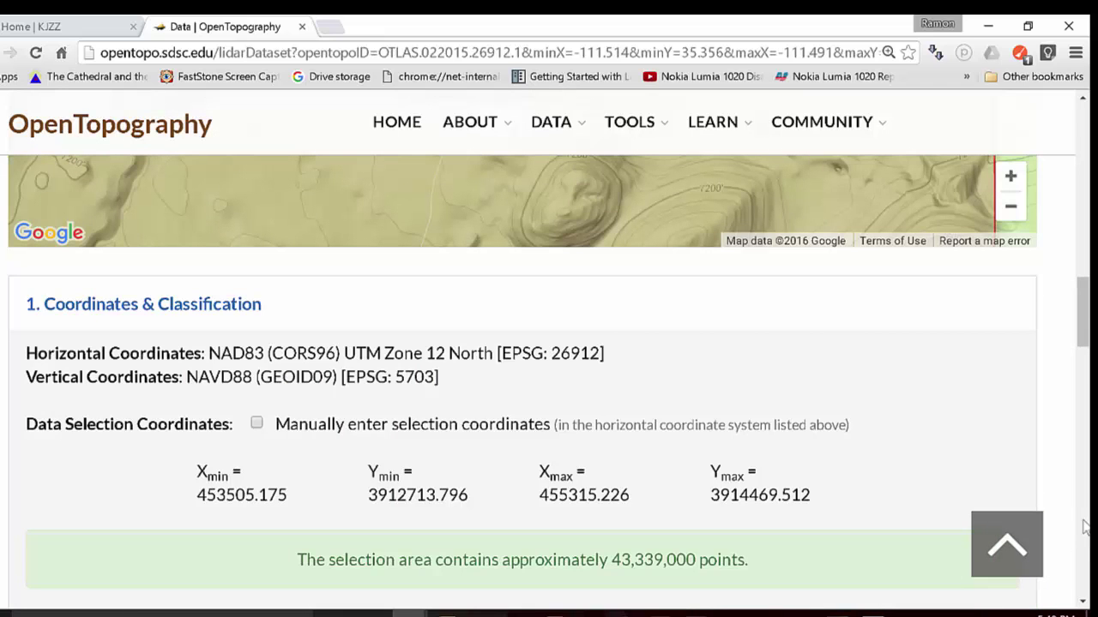
pyautogui.scroll(-4, 1084, 343)
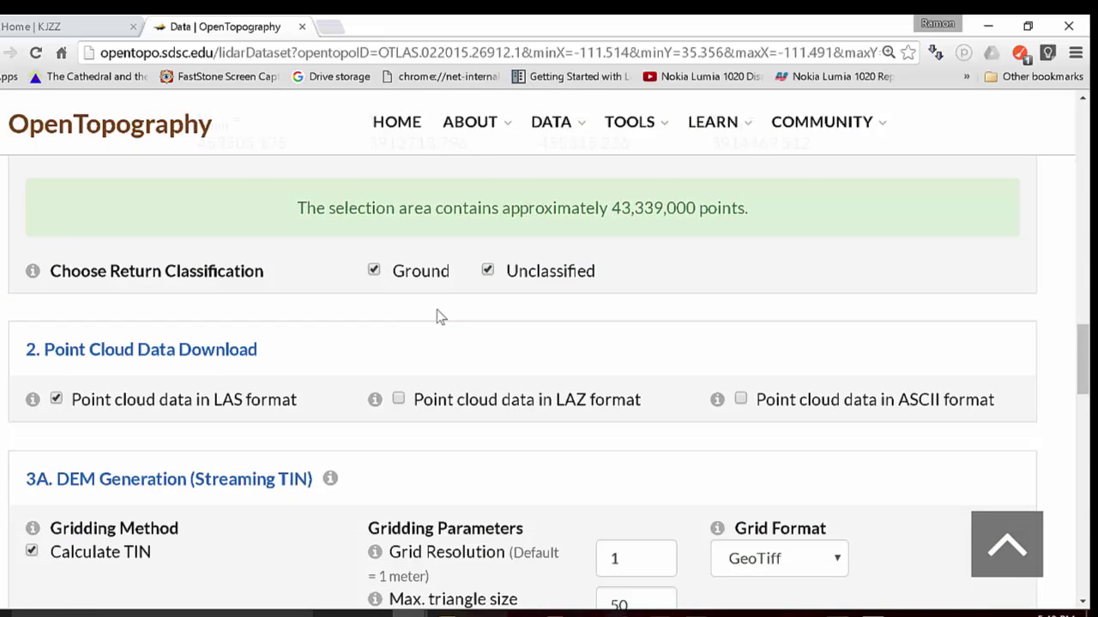
# Tick 'Generate additional KMZ files' under Visualization and scroll down to the Job Description section.
pyautogui.moveTo(1088, 348); pyautogui.dragTo(1060, 380)
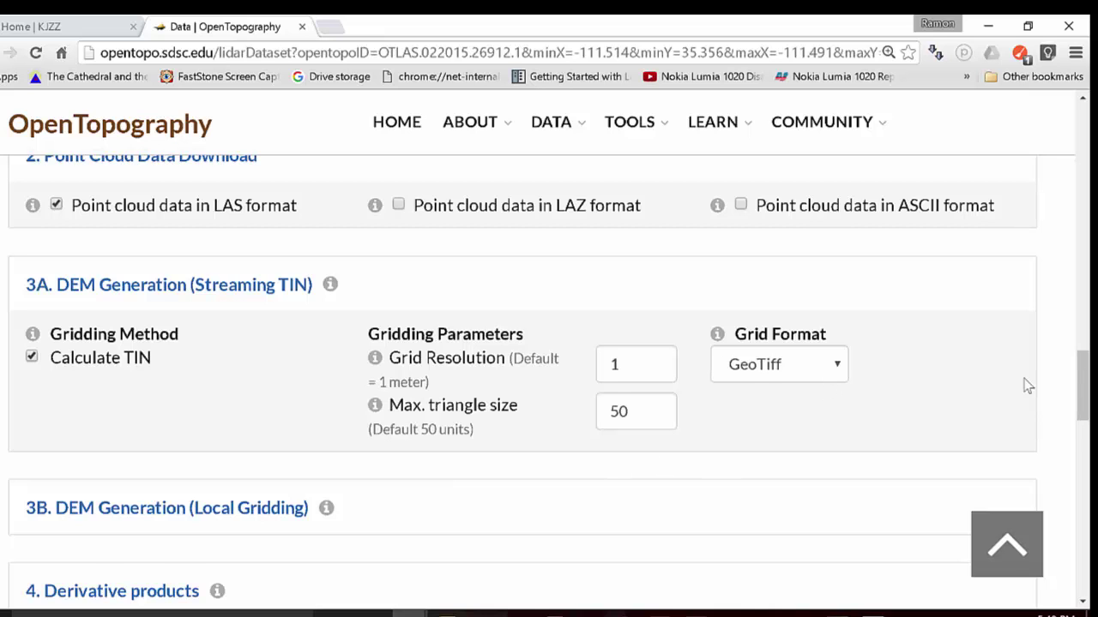
pyautogui.scroll(-4, 1027, 386)
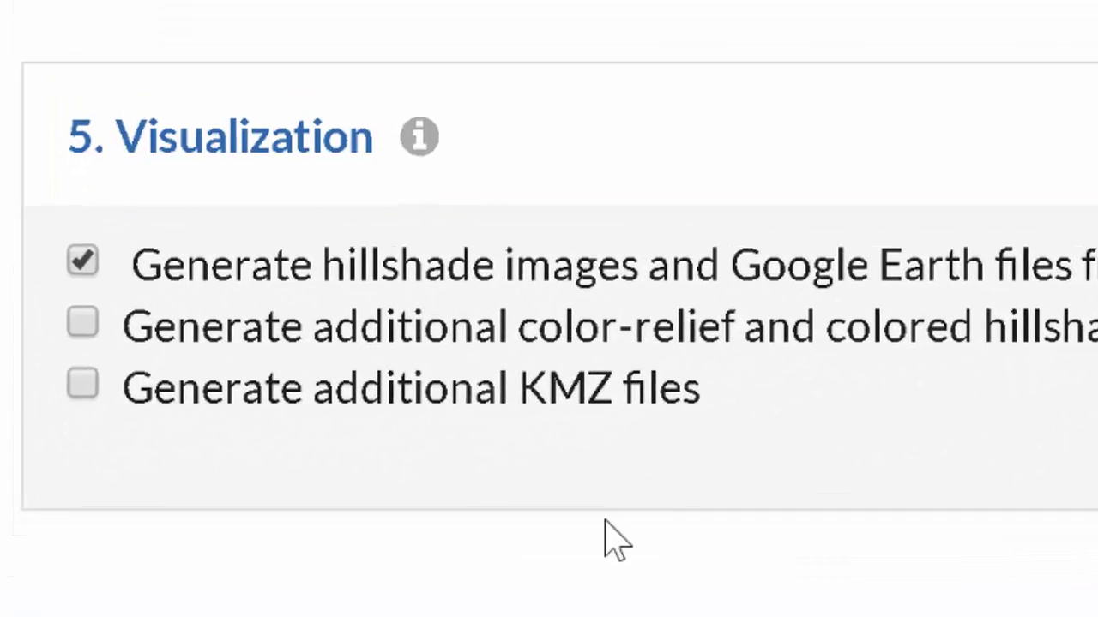
pyautogui.click(84, 386)
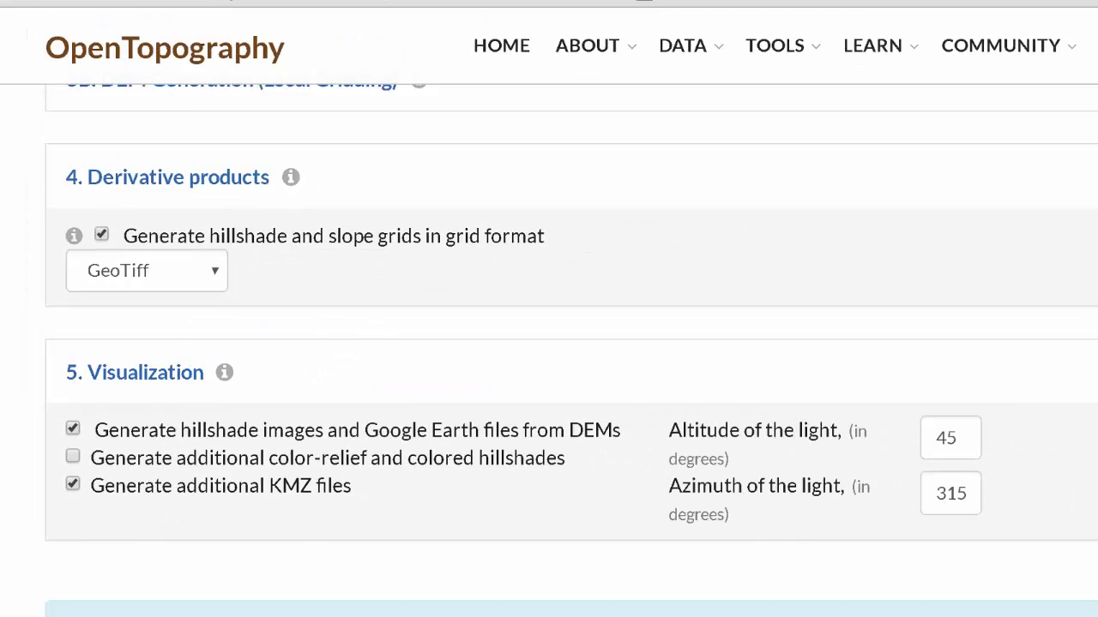
pyautogui.scroll(-5, 571, 351)
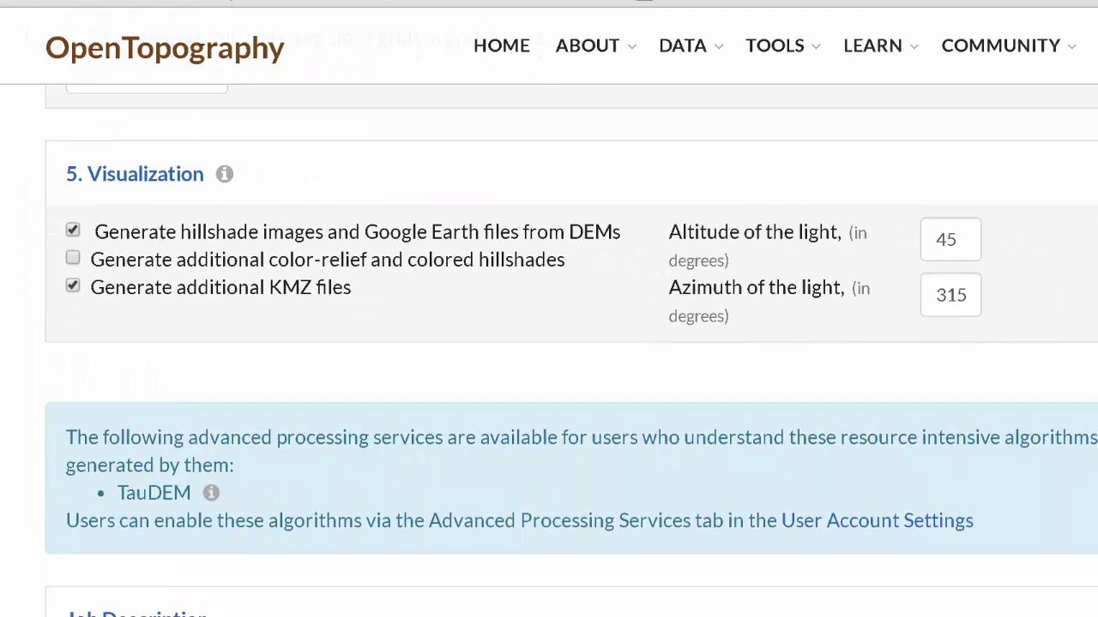
pyautogui.scroll(-5, 571, 350)
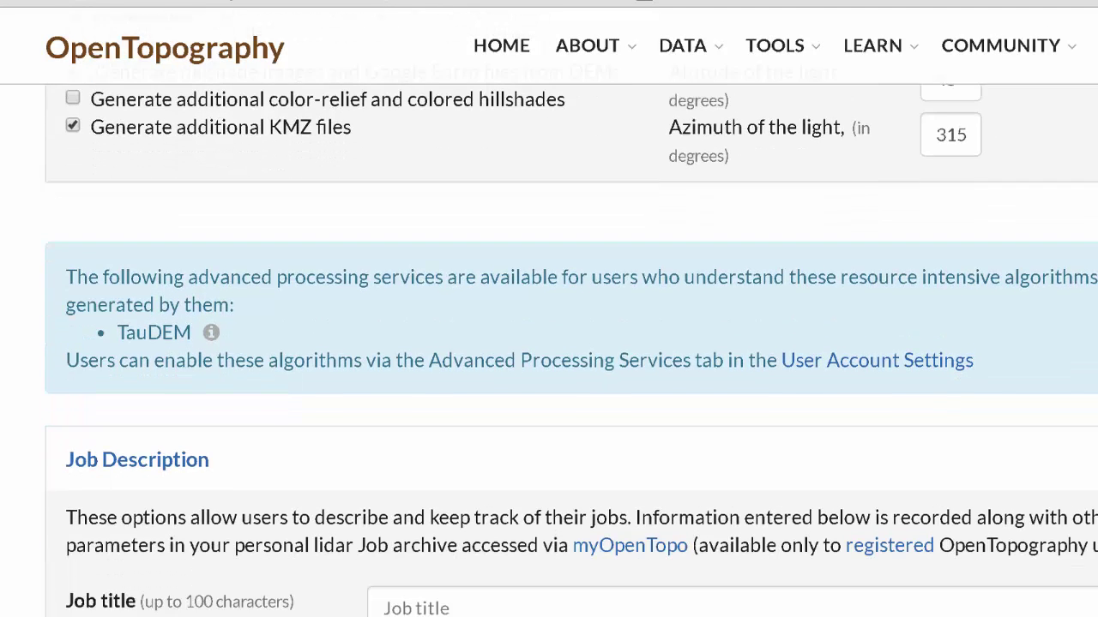
pyautogui.scroll(-5, 571, 349)
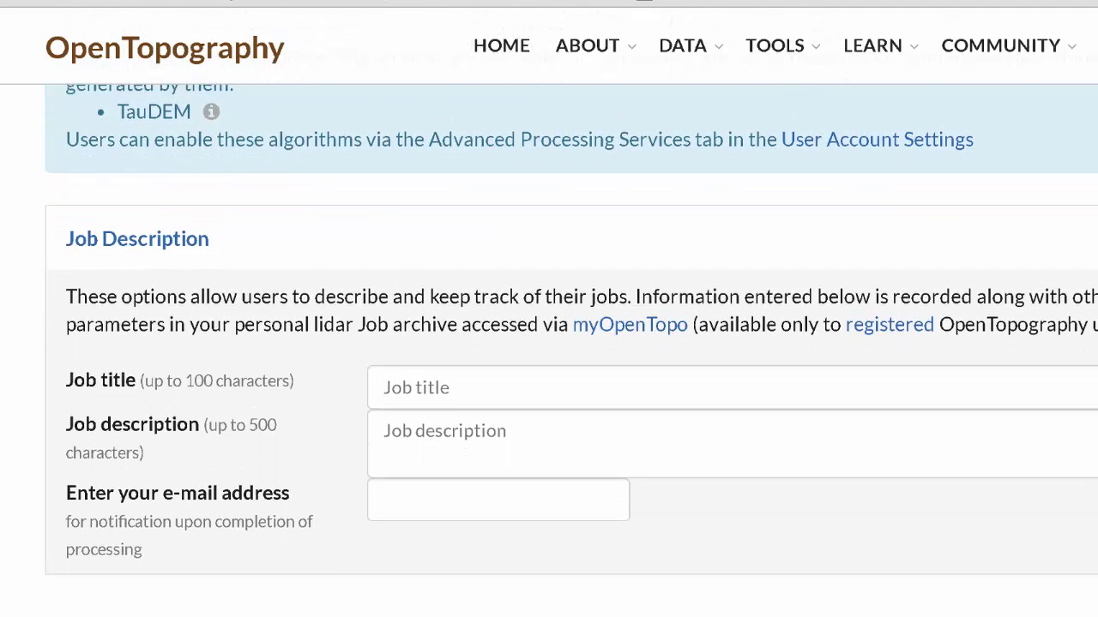
pyautogui.scroll(-1, 676, 476)
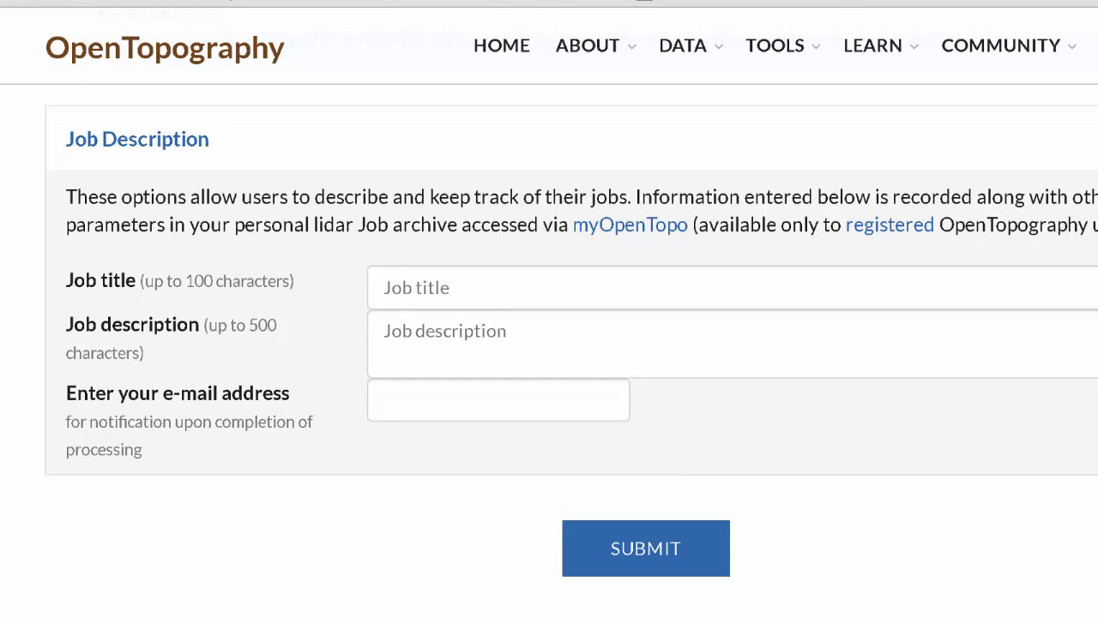
# Title the job 'Test Sunset Crater all points', enter the notification e-mail address, and submit.
pyautogui.click(472, 292)
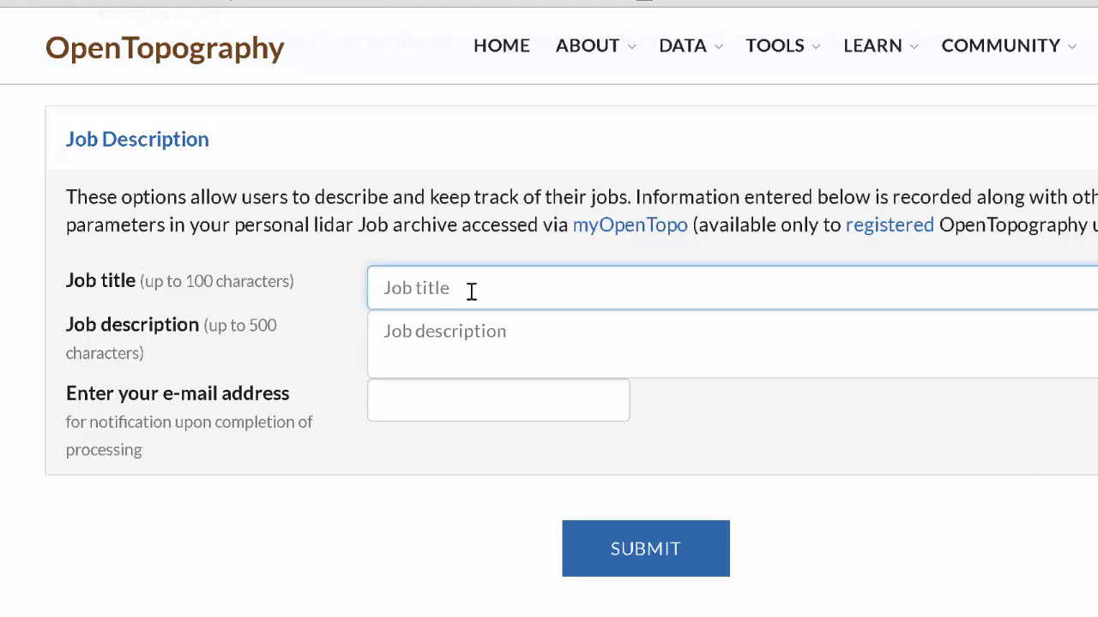
pyautogui.write('Test Sunset Crater all points')
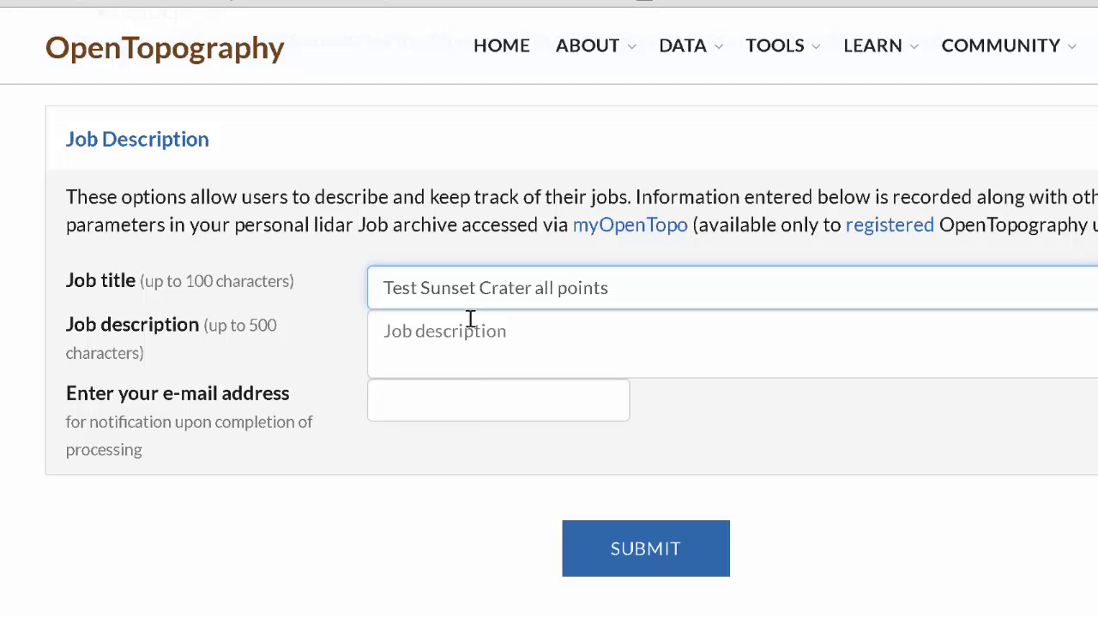
pyautogui.click(474, 403)
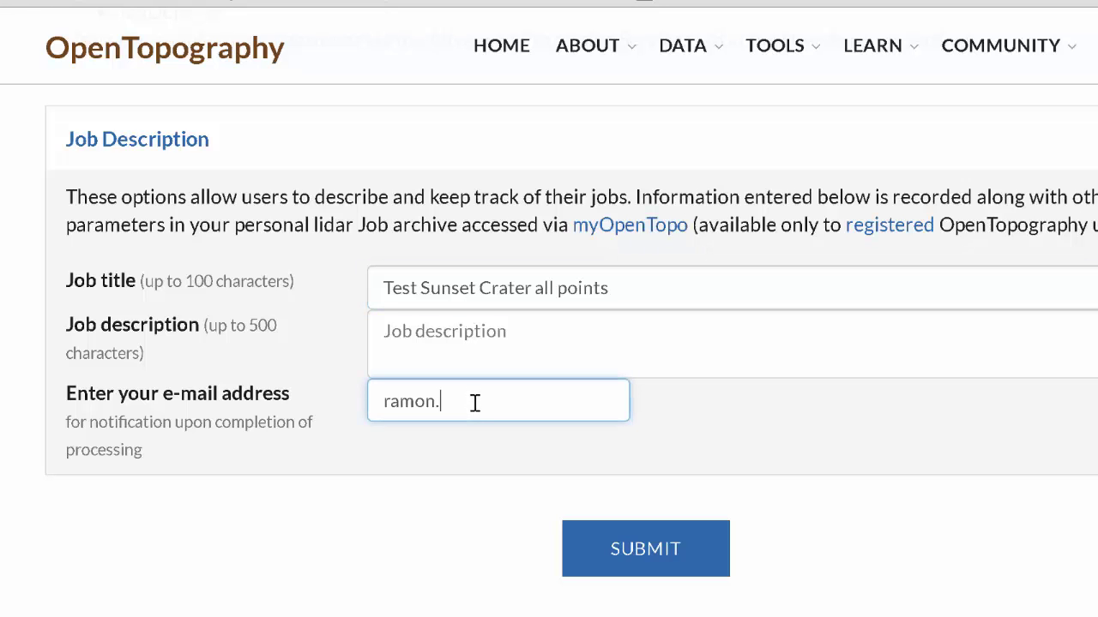
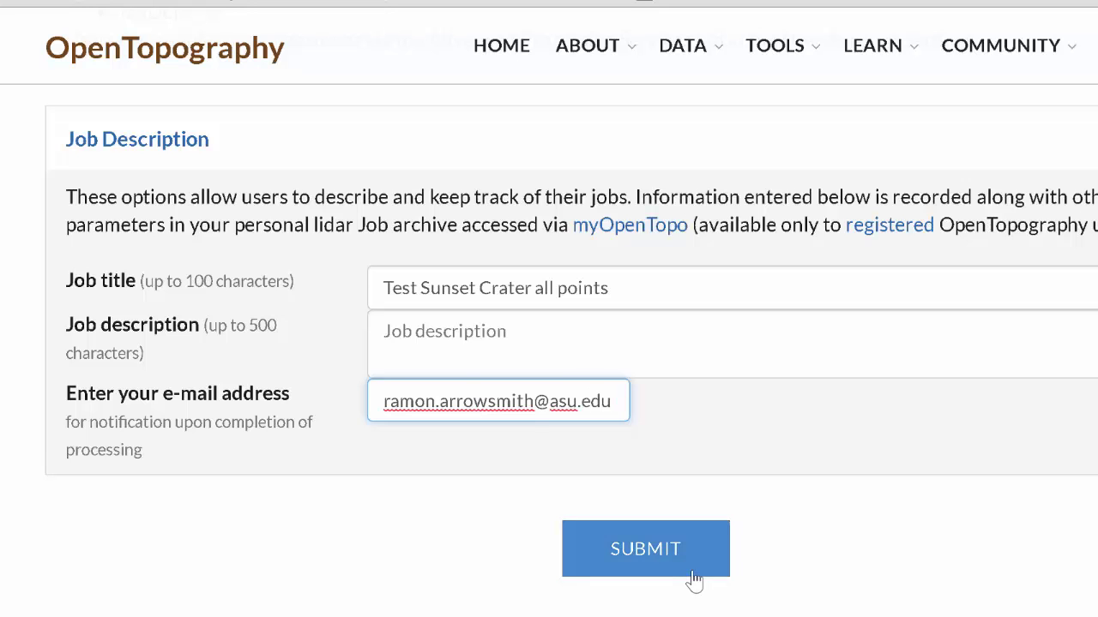
pyautogui.click(693, 573)
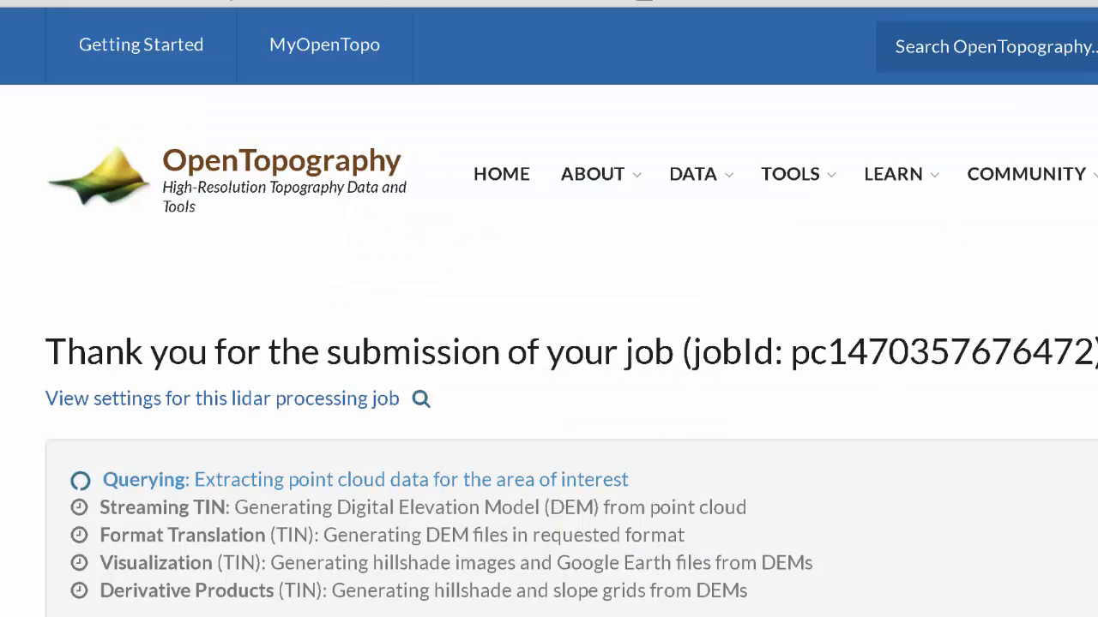
# Wait for the Sunset_Crater Point Cloud Job Report showing 45,973,883 points.
pyautogui.scroll(-2, 548, 312)
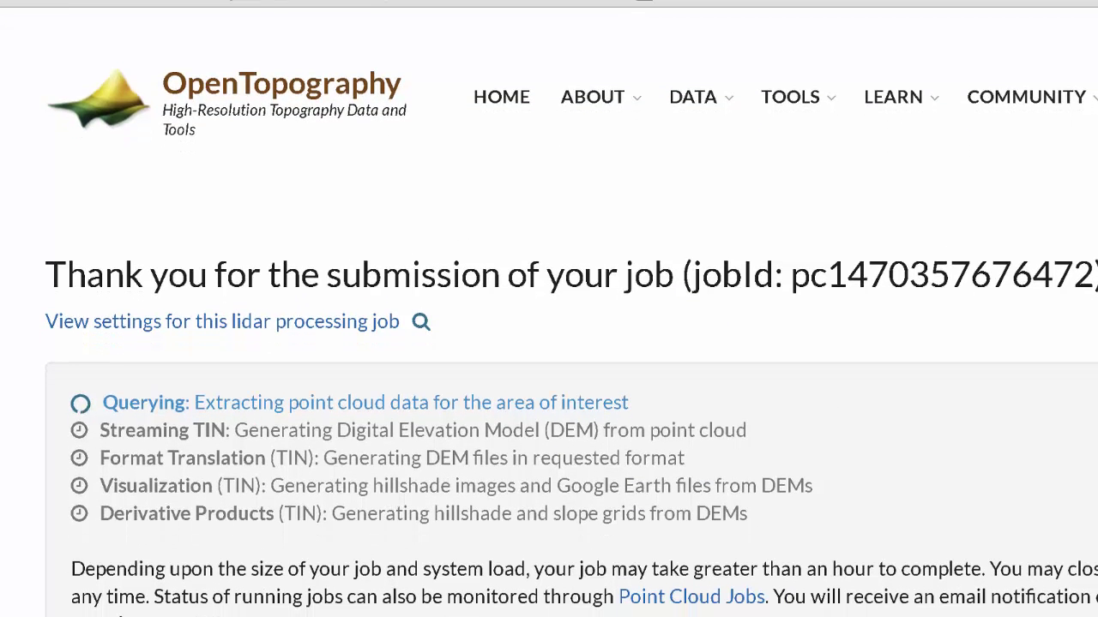
pyautogui.scroll(-1, 549, 312)
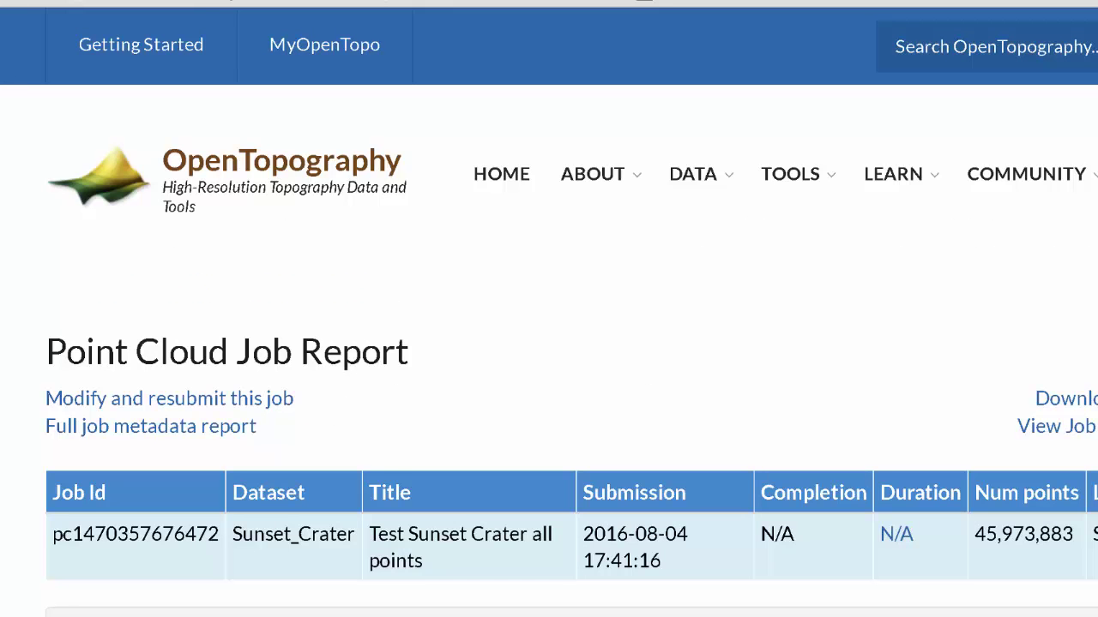
# Preview the hillshade on Google Maps, then download viz.tin.hs.kmz and open it in Google Earth.
pyautogui.scroll(-5, 549, 343)
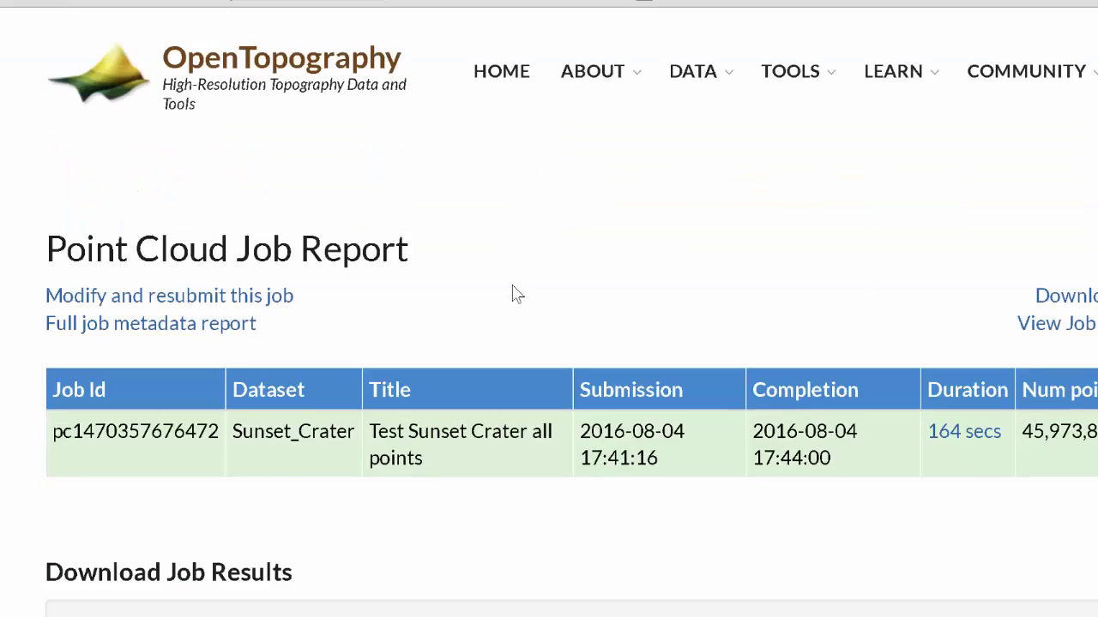
pyautogui.scroll(-2, 515, 293)
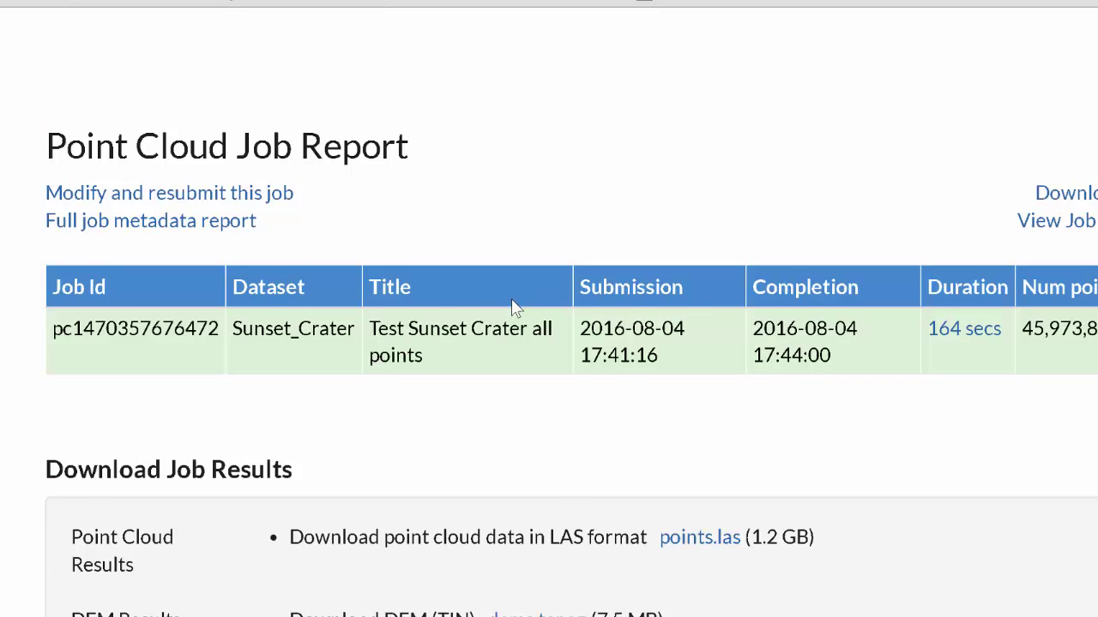
pyautogui.scroll(-4, 512, 300)
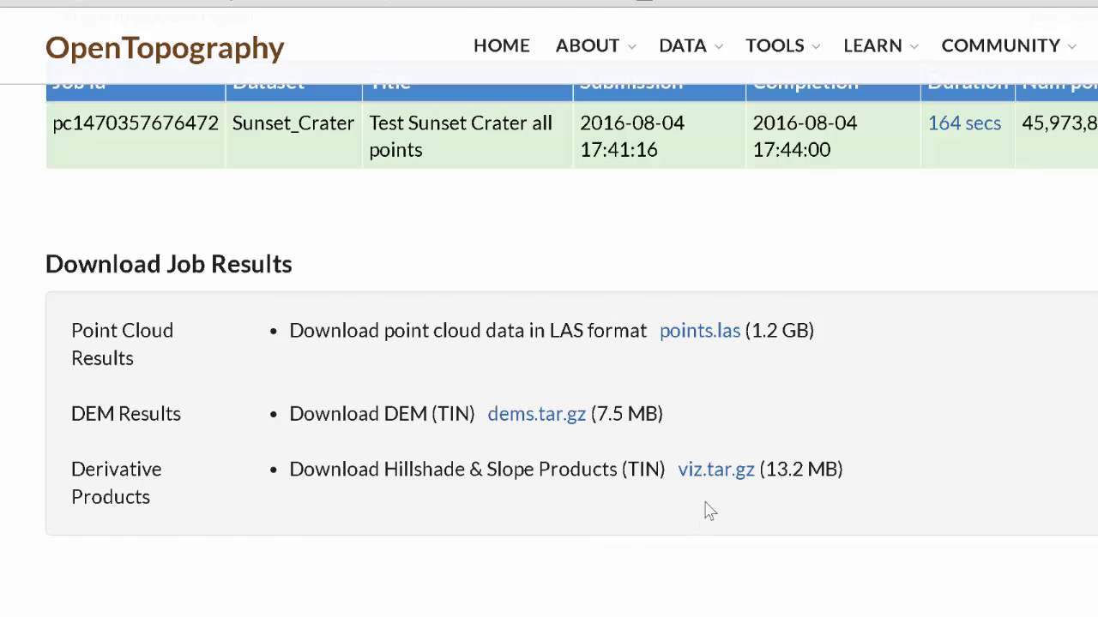
pyautogui.scroll(-2, 708, 511)
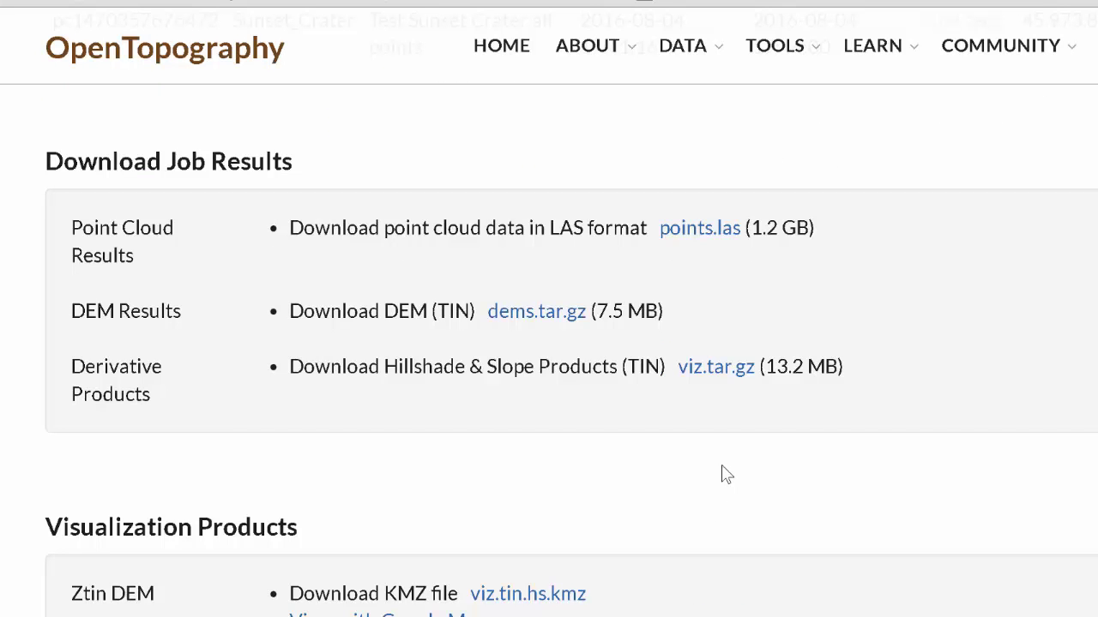
pyautogui.scroll(-5, 726, 475)
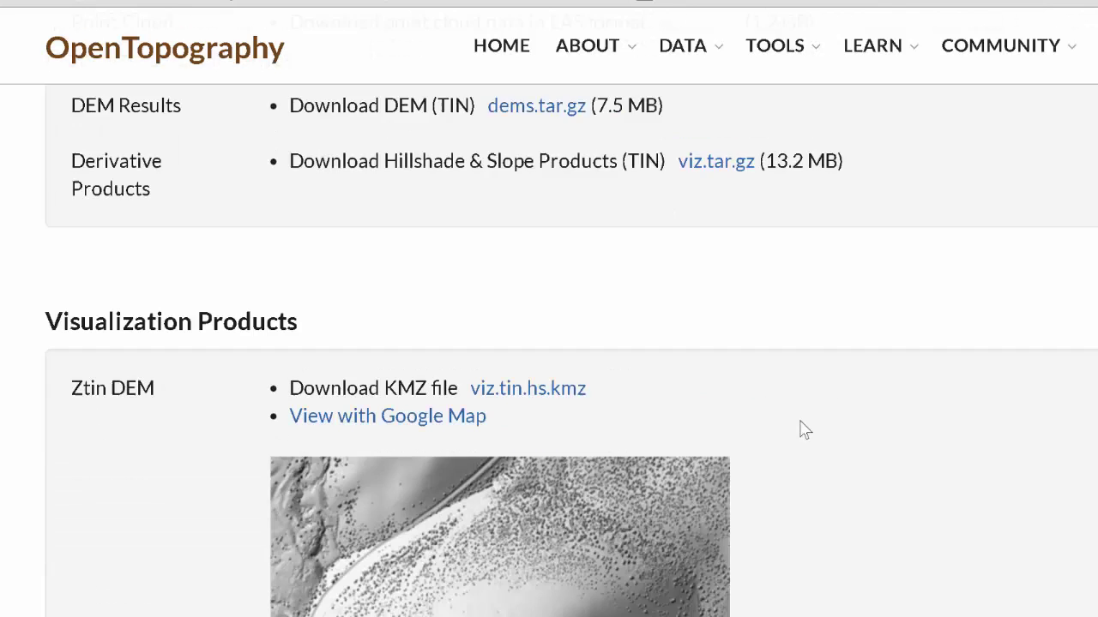
pyautogui.scroll(-2, 804, 430)
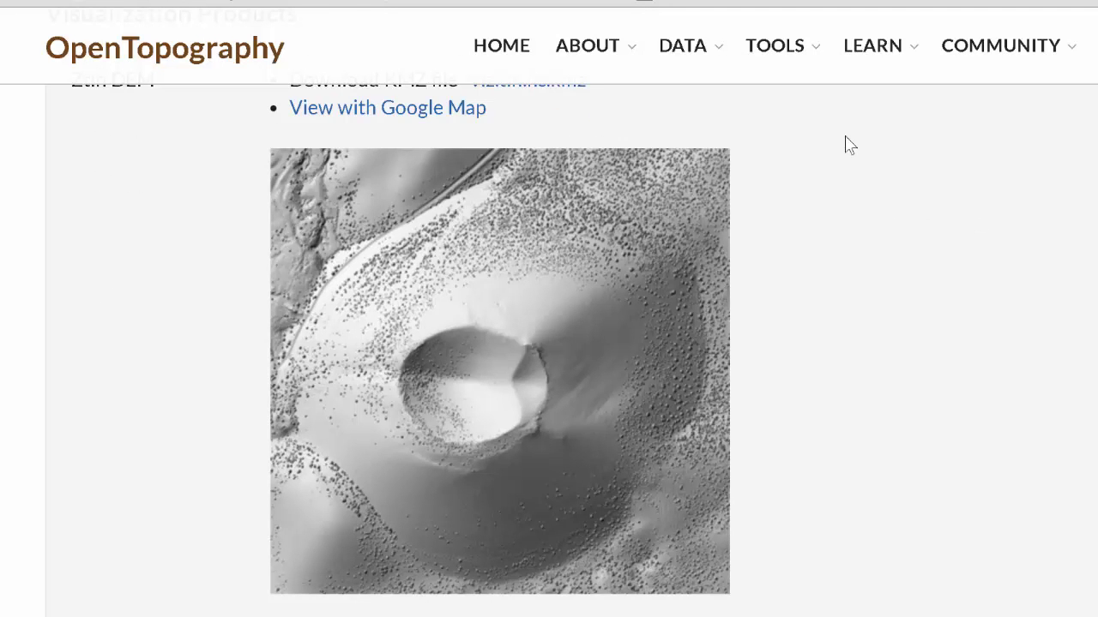
pyautogui.scroll(1, 649, 167)
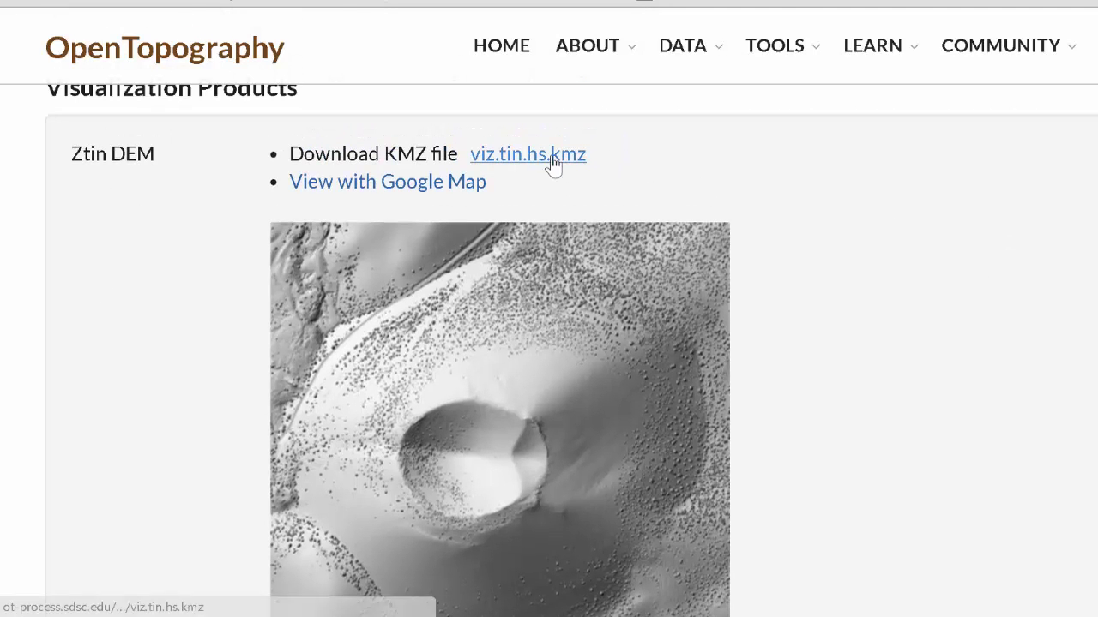
pyautogui.click(429, 184)
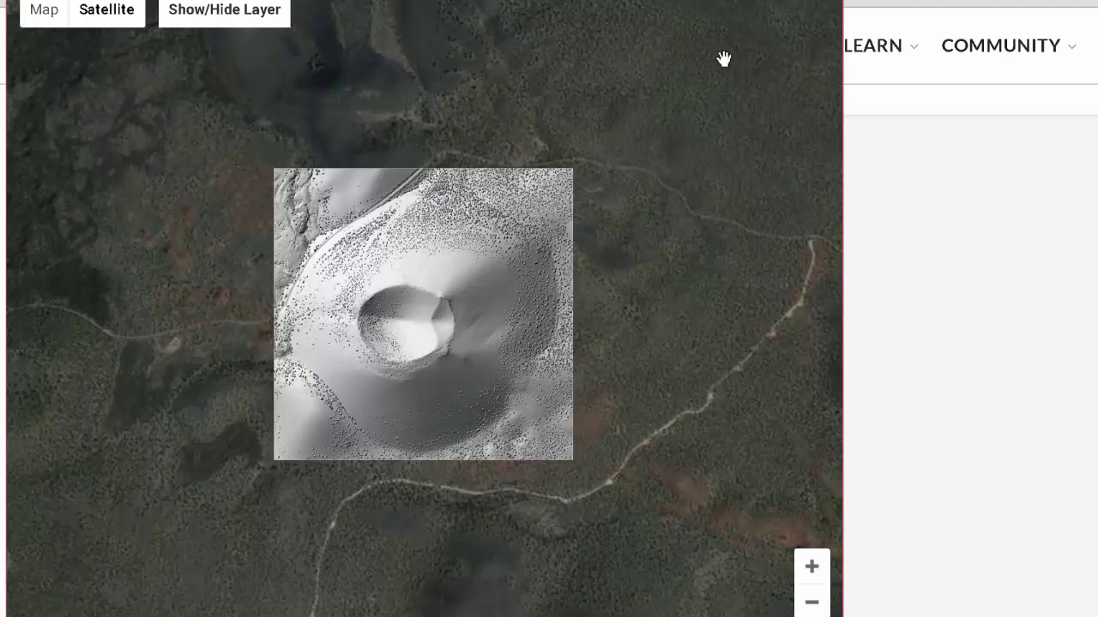
pyautogui.hotkey('ctrl', 'w')
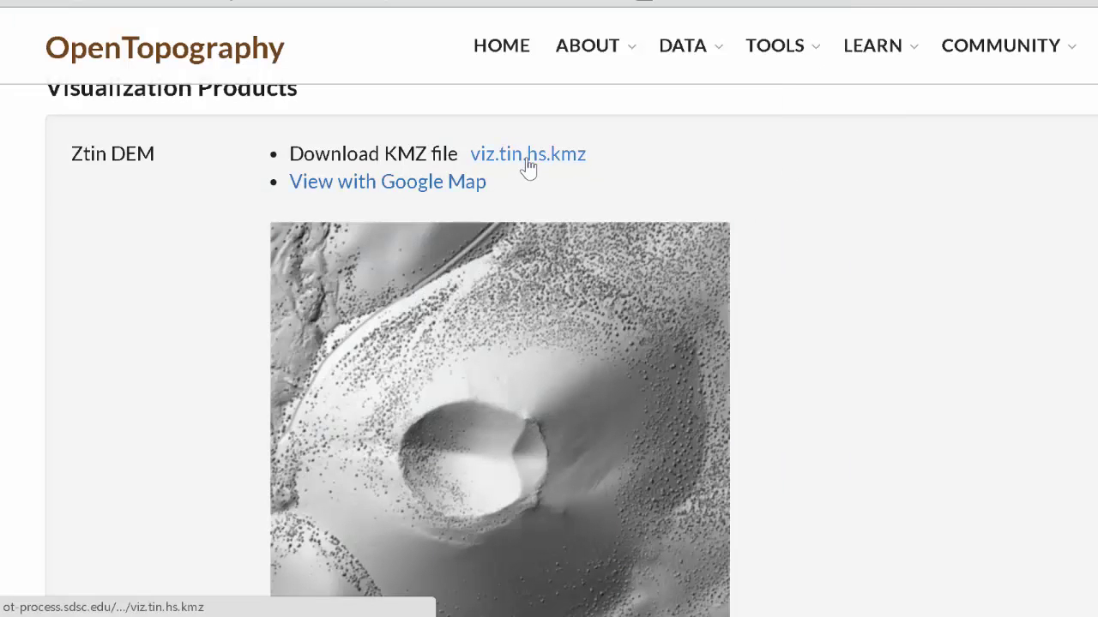
pyautogui.click(526, 164)
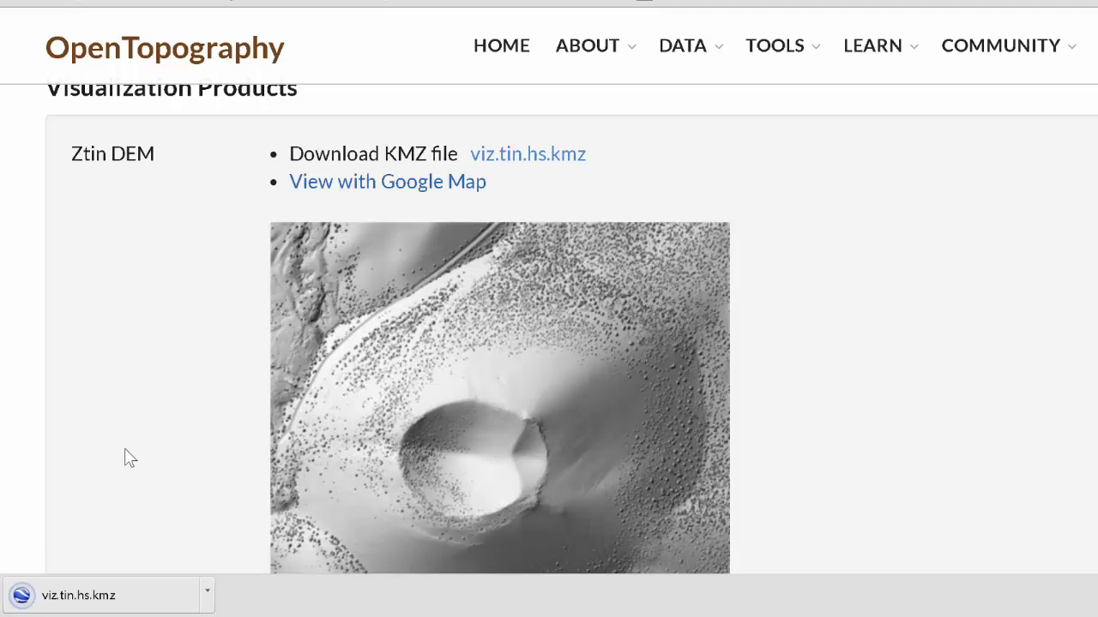
pyautogui.click(61, 598)
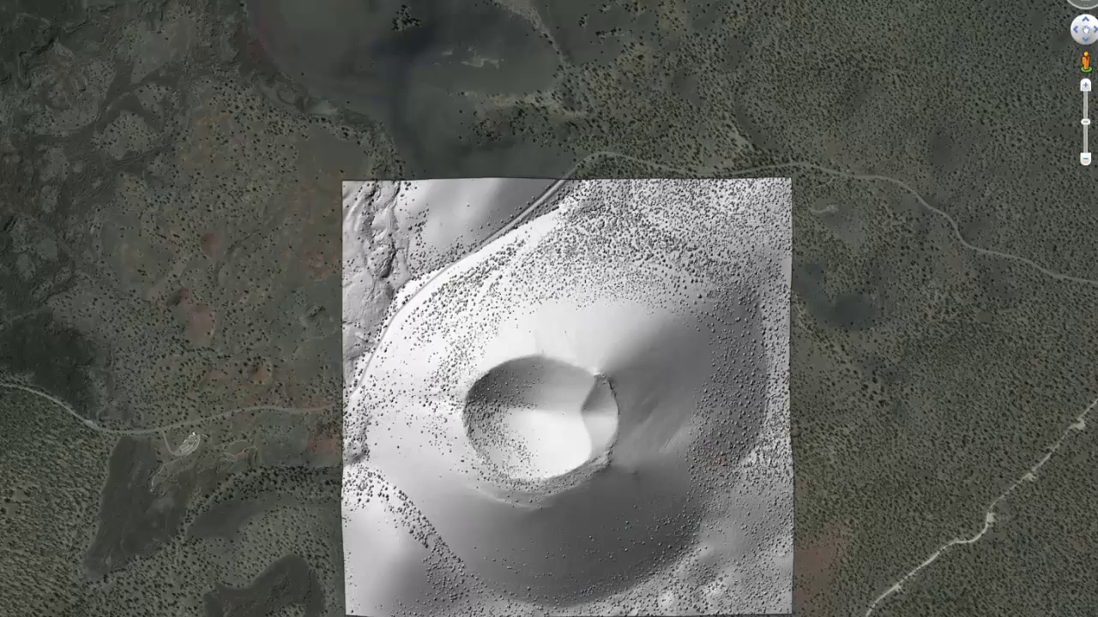
# Inspect the all-points hillshade overlay in Google Earth, then switch back to the Chrome results page.
pyautogui.scroll(3, 400, 271)
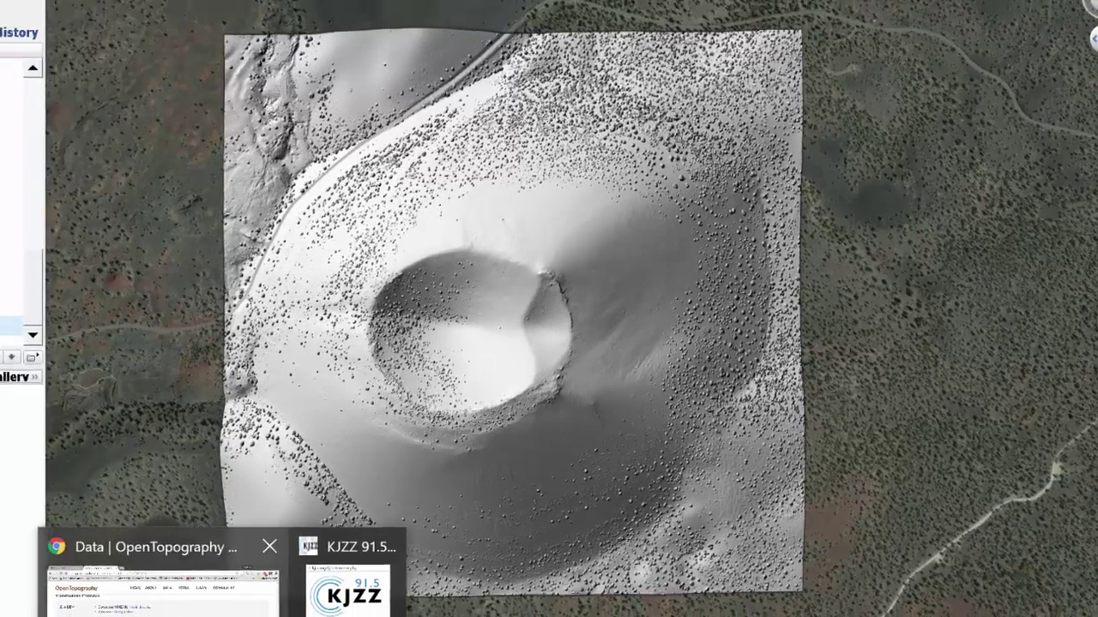
pyautogui.click(146, 583)
# Reopen the Sunset Crater job settings with 'Modify and resubmit this job'.
pyautogui.scroll(7, 673, 607)
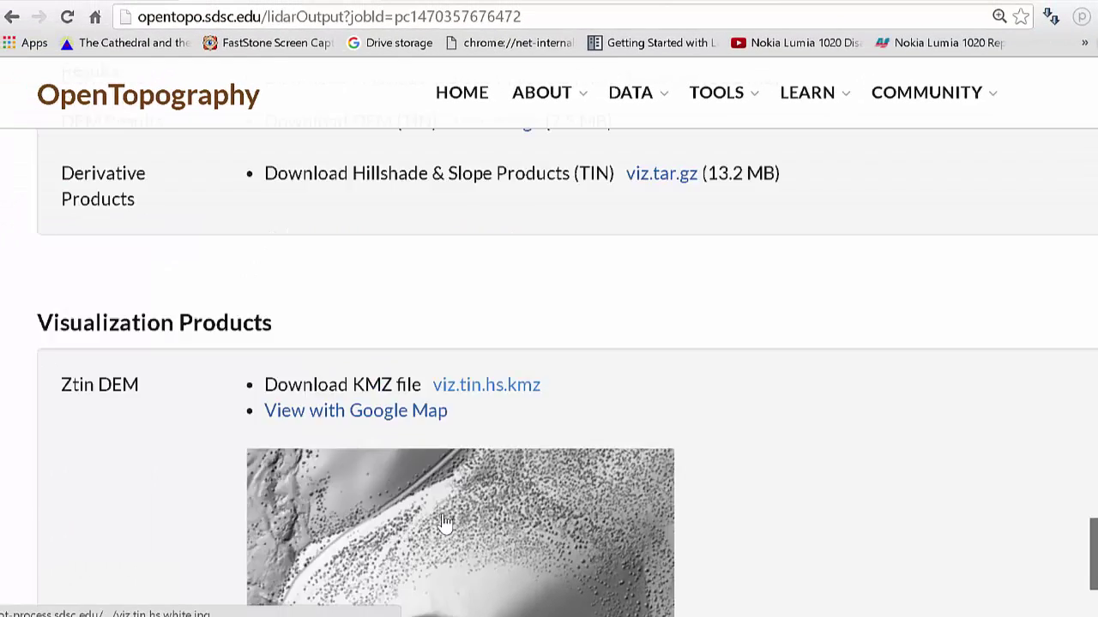
pyautogui.scroll(4, 673, 606)
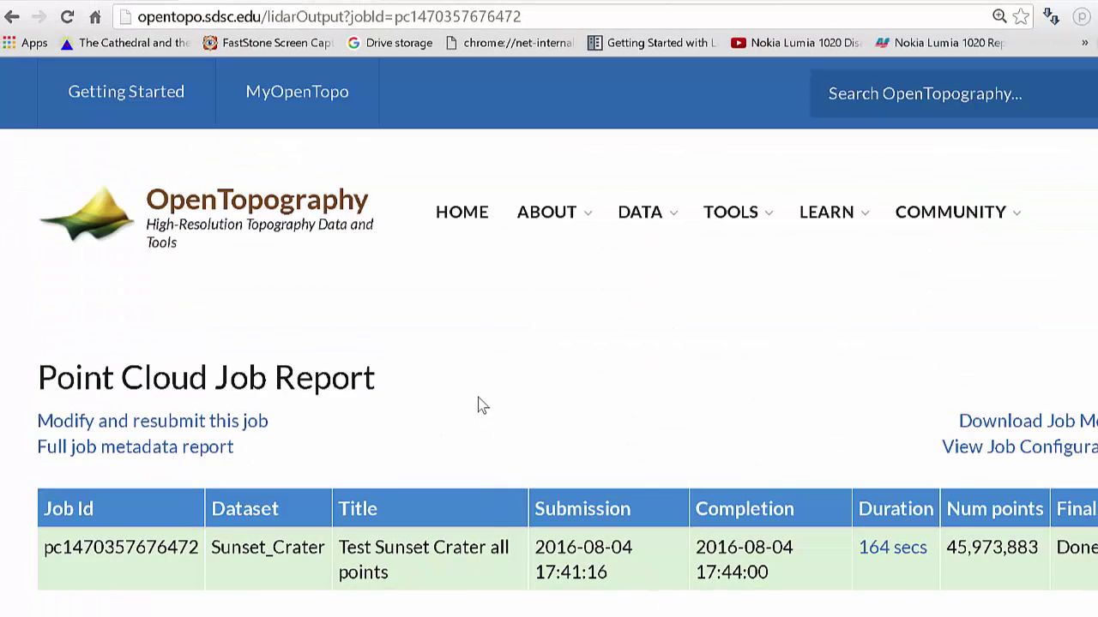
pyautogui.click(186, 426)
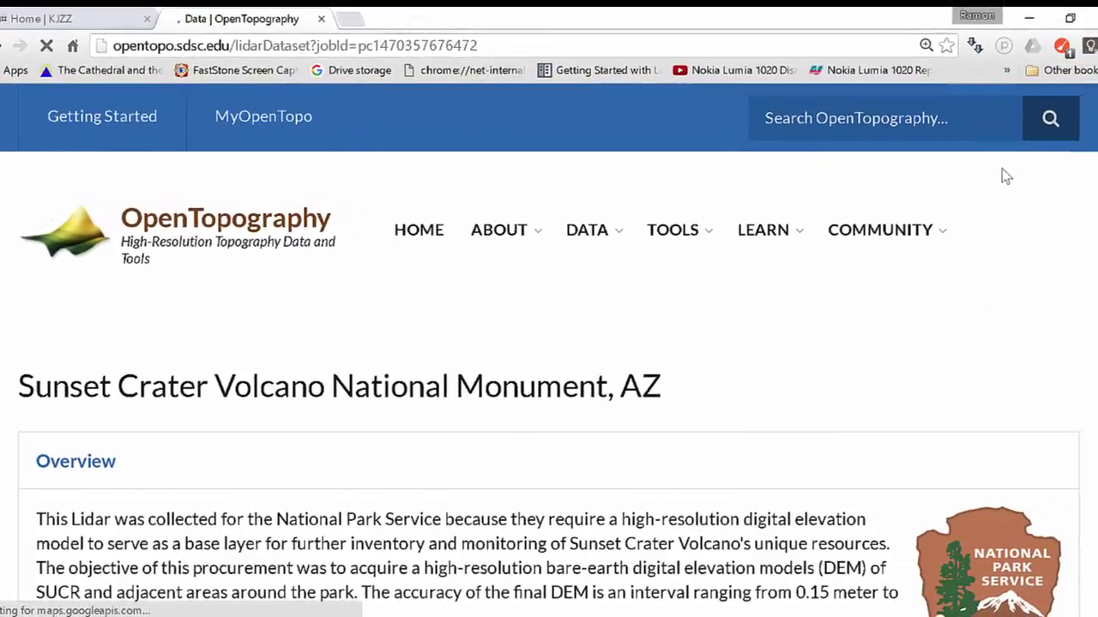
pyautogui.moveTo(1092, 142); pyautogui.dragTo(1094, 352)
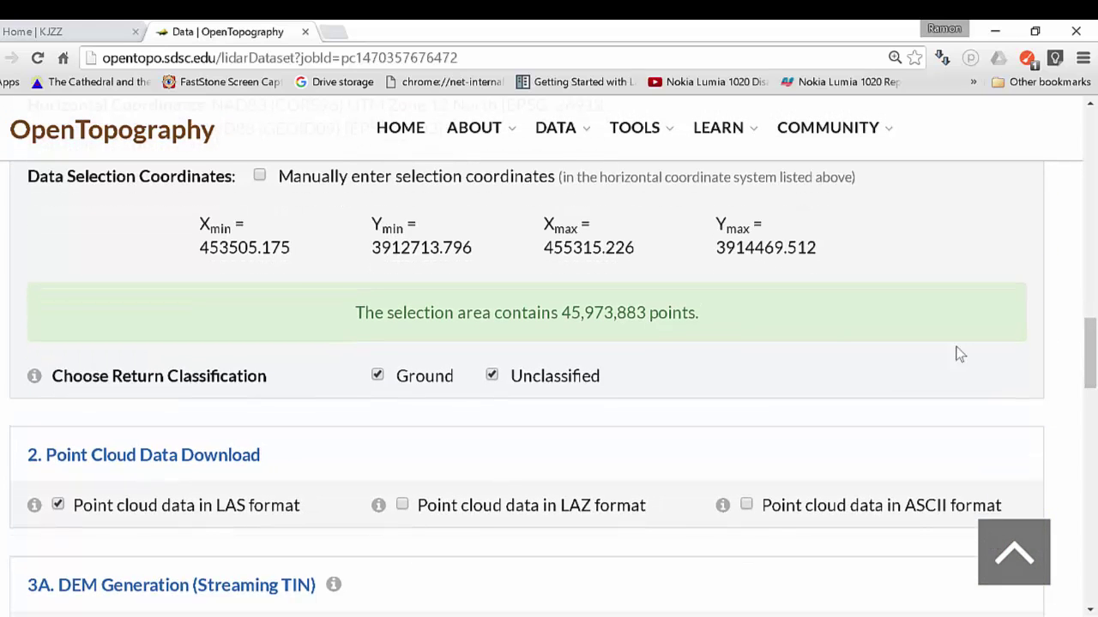
# Uncheck Unclassified so only Ground returns remain, about 19,196,000 points.
pyautogui.click(491, 378)
pyautogui.moveTo(1089, 349); pyautogui.dragTo(1092, 356)
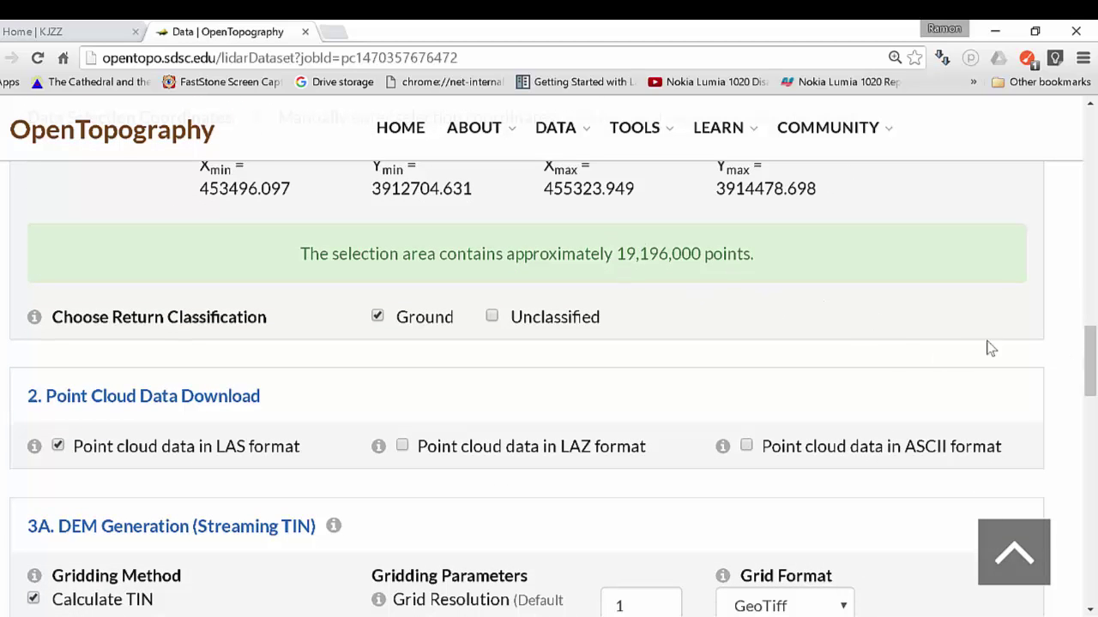
pyautogui.moveTo(1089, 349); pyautogui.dragTo(1090, 348)
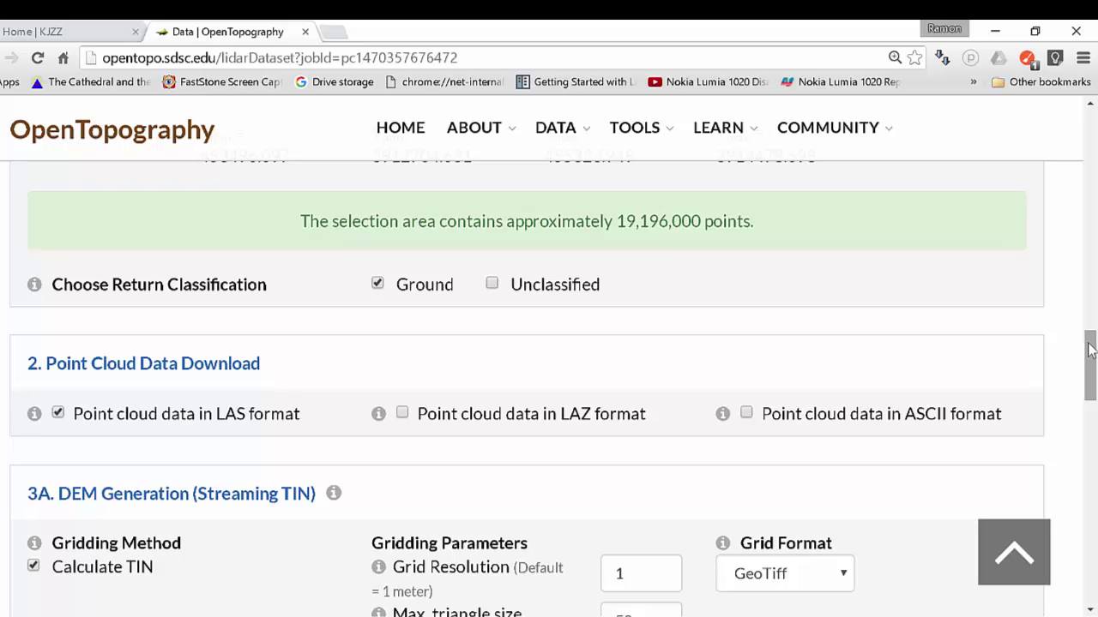
pyautogui.moveTo(1090, 350); pyautogui.dragTo(1092, 445)
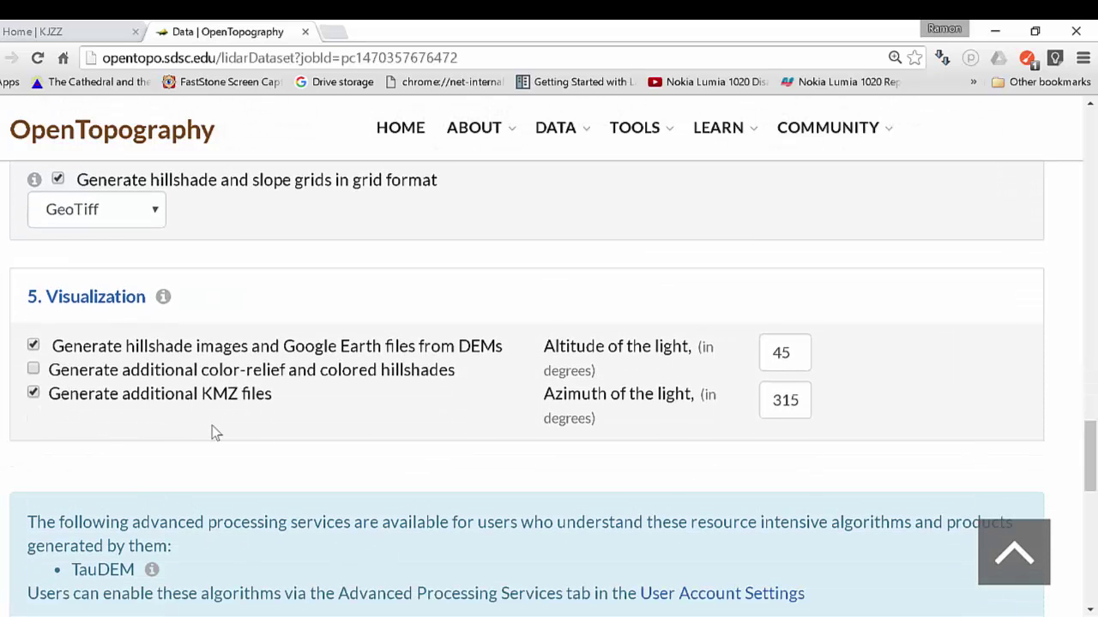
pyautogui.moveTo(1089, 450); pyautogui.dragTo(1091, 516)
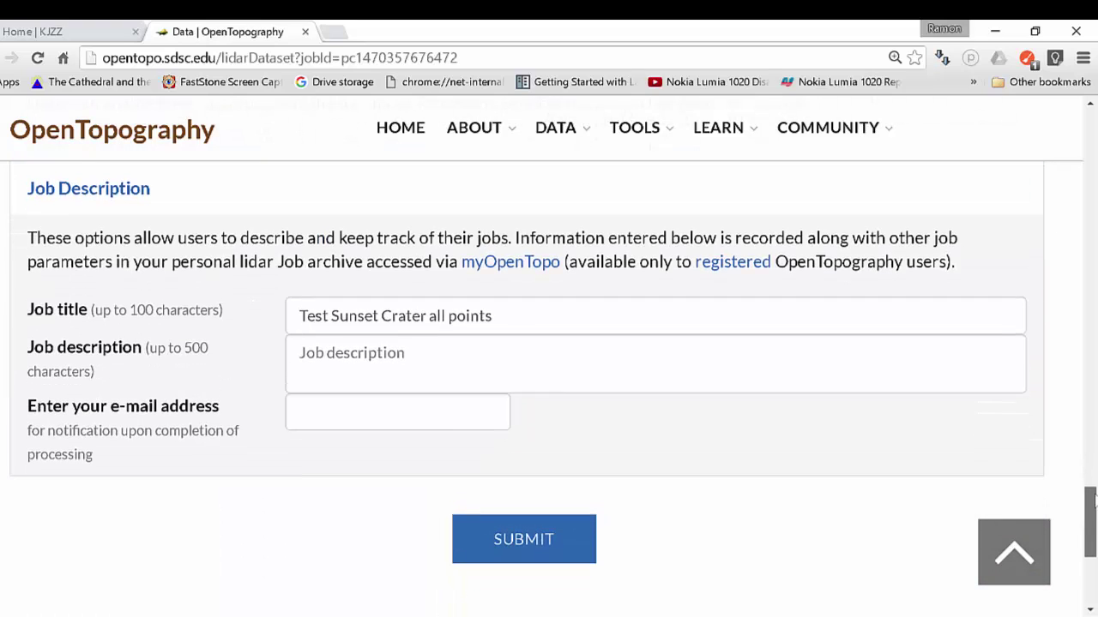
# Change the job title from 'all points' to 'Test Sunset Crater ground points'.
pyautogui.moveTo(500, 319); pyautogui.dragTo(431, 318)
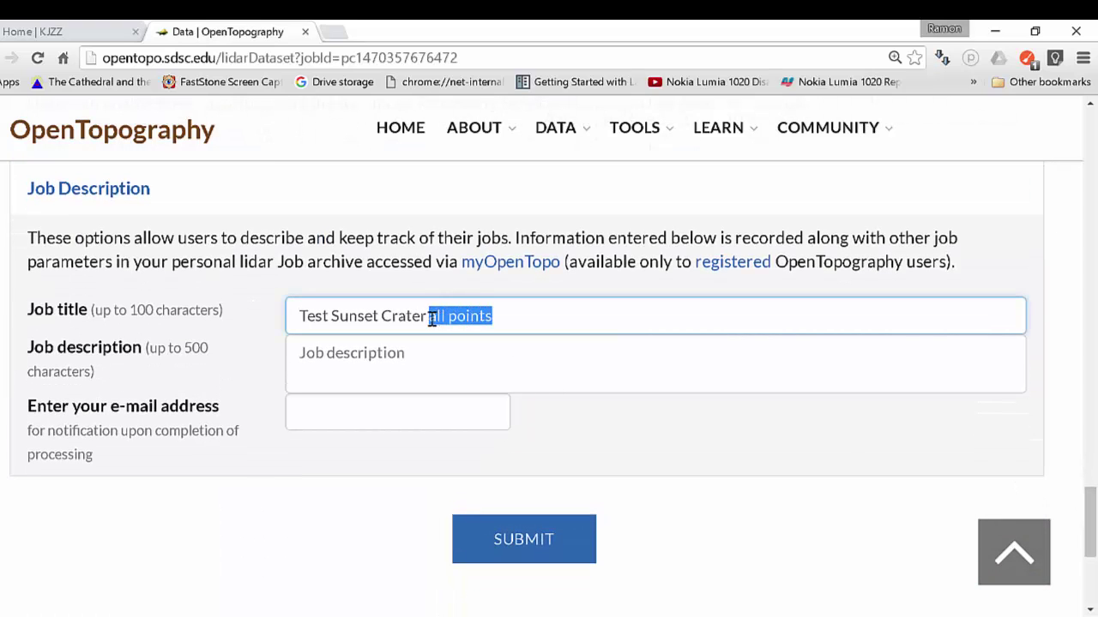
pyautogui.press('BackSpace')
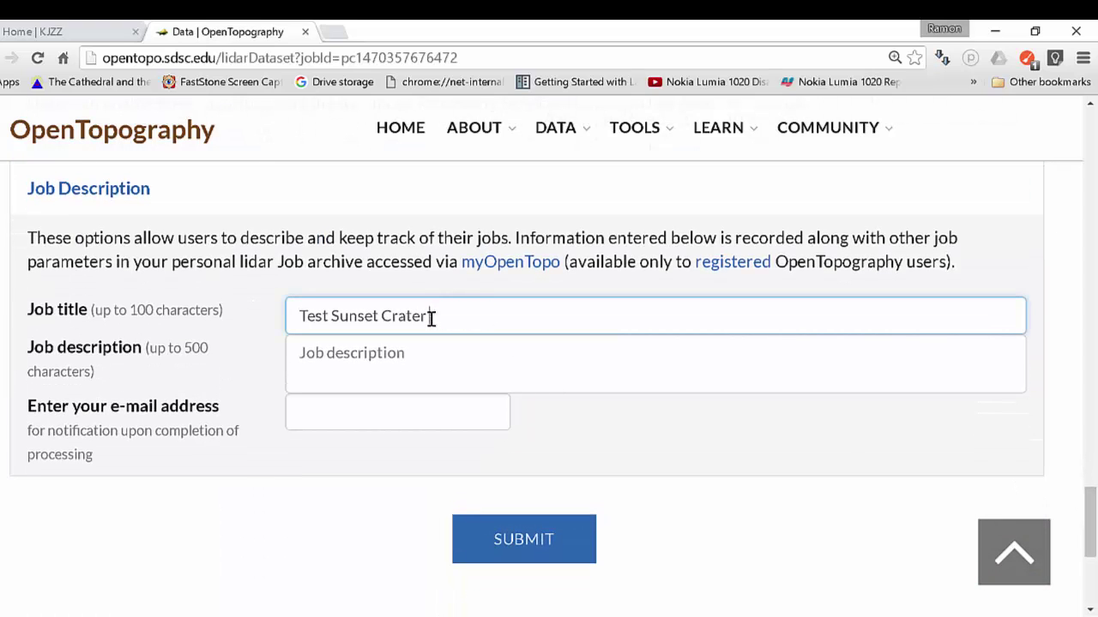
pyautogui.write('ground points')
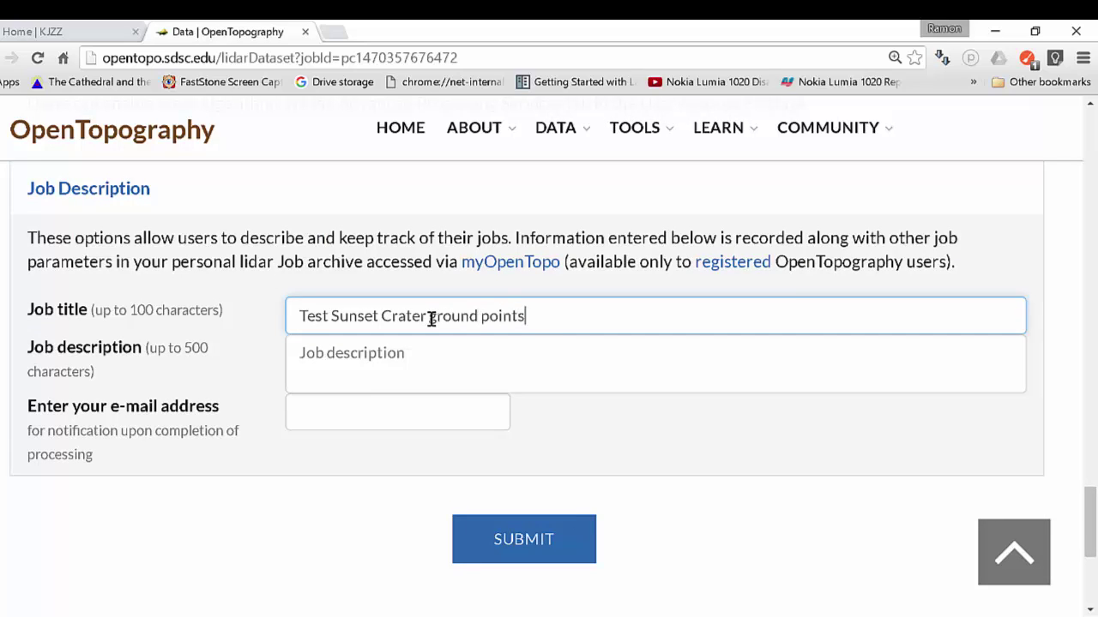
# Enter the notification e-mail address and submit the ground-only job.
pyautogui.click(415, 426)
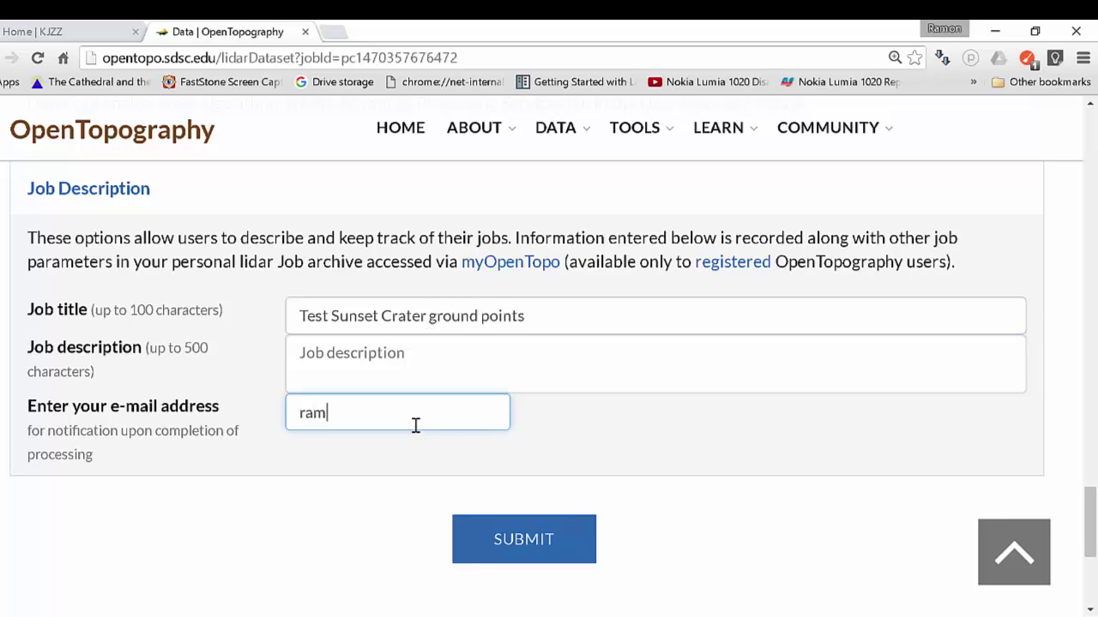
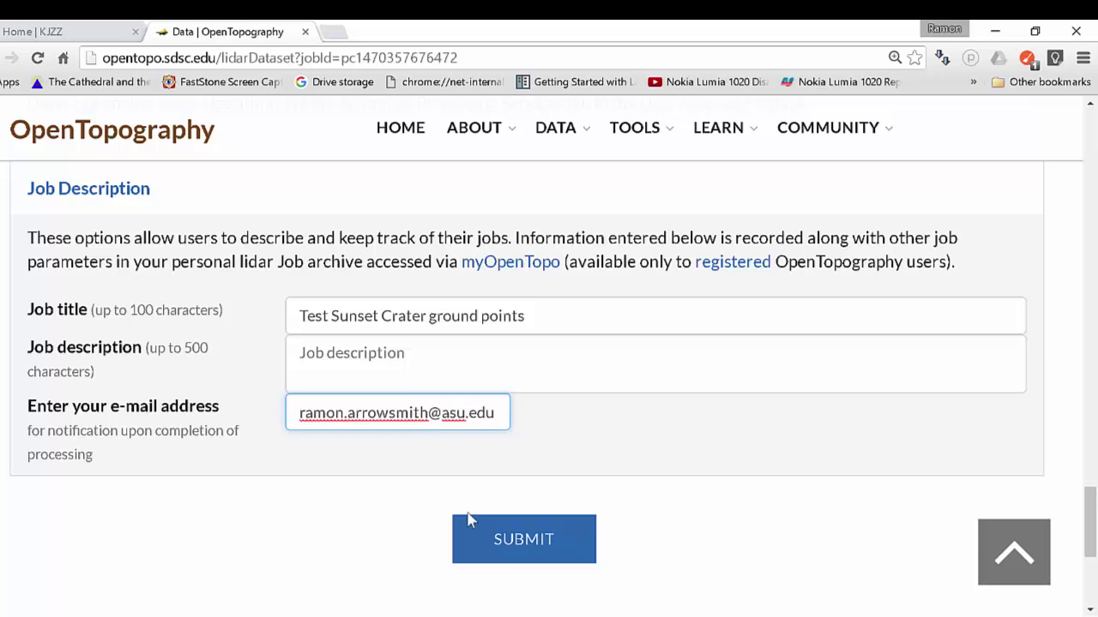
pyautogui.click(522, 538)
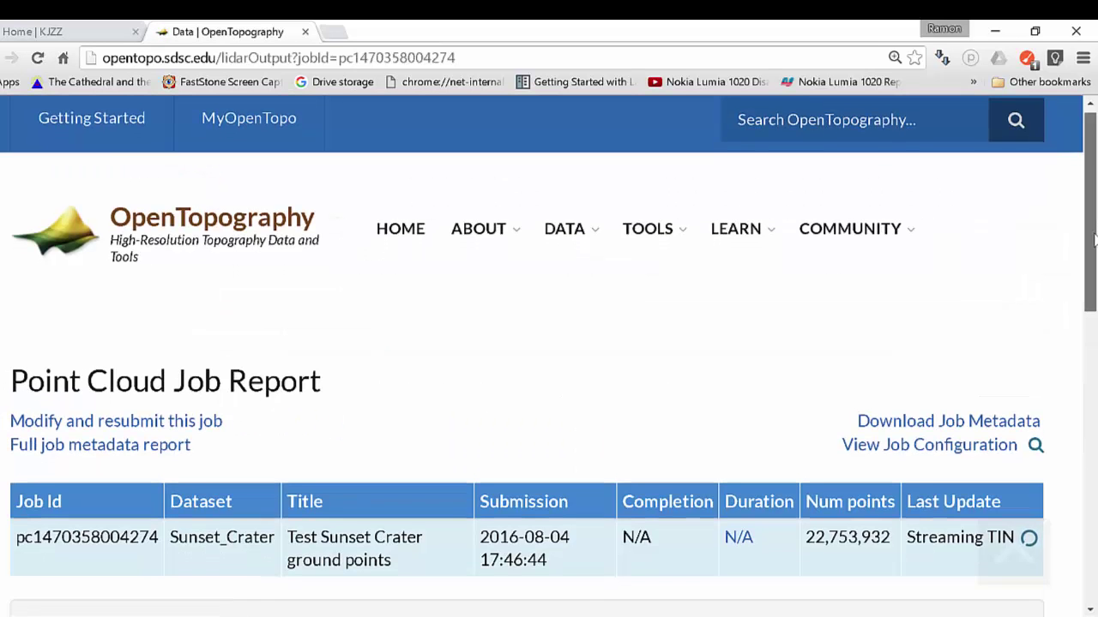
# After the ground-points job shows Done, download the viz.tin.hs.kmz hillshade.
pyautogui.moveTo(1094, 240); pyautogui.dragTo(1080, 350)
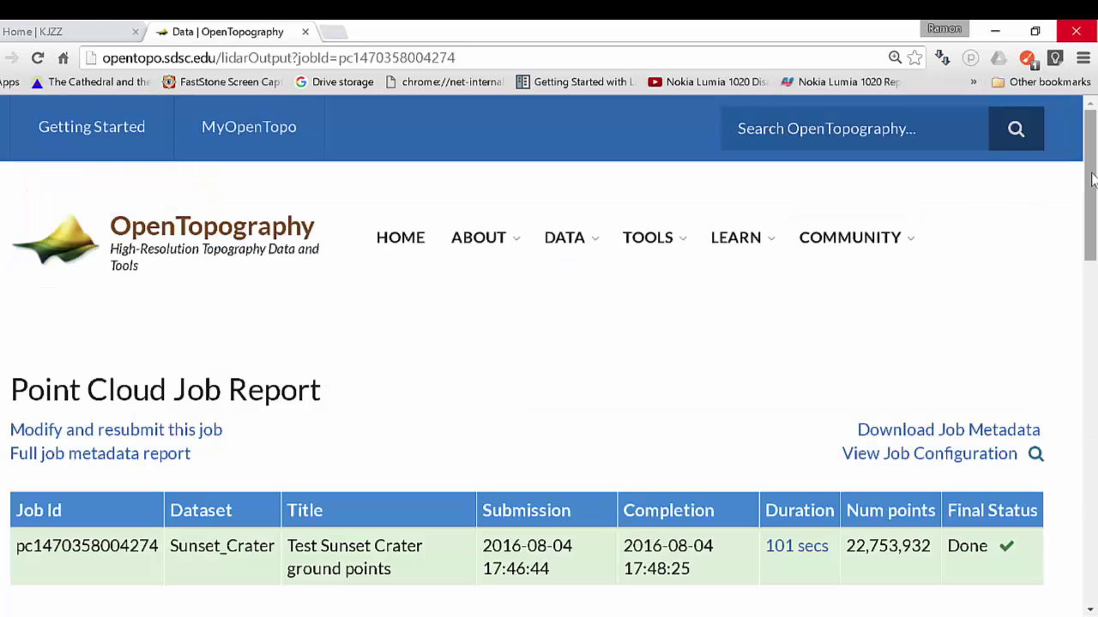
pyautogui.moveTo(1091, 178); pyautogui.dragTo(1094, 425)
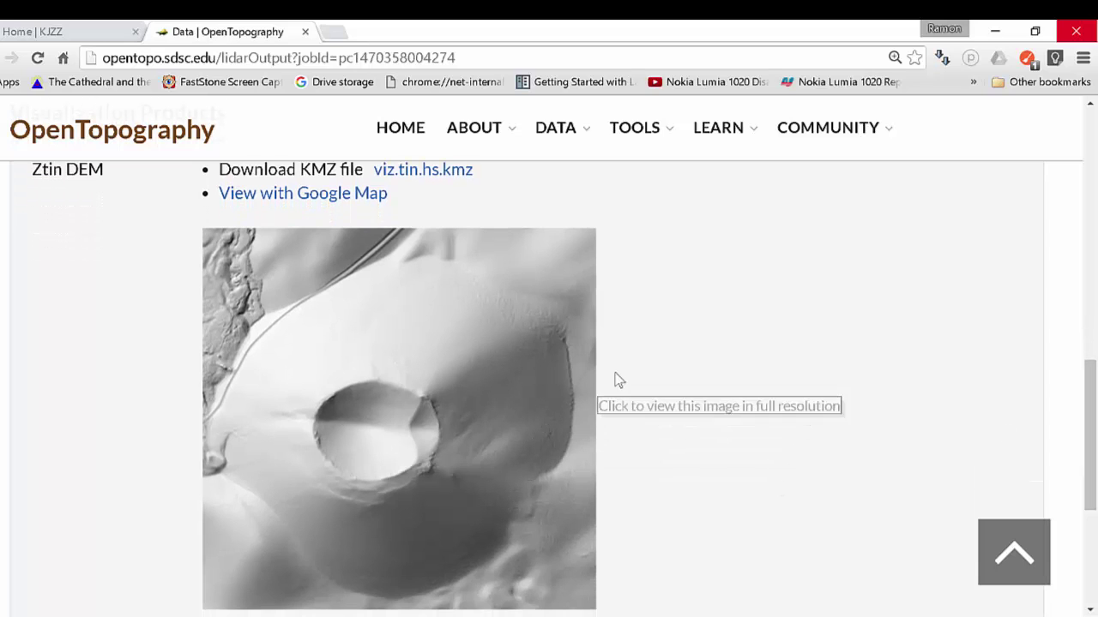
pyautogui.scroll(-1, 722, 391)
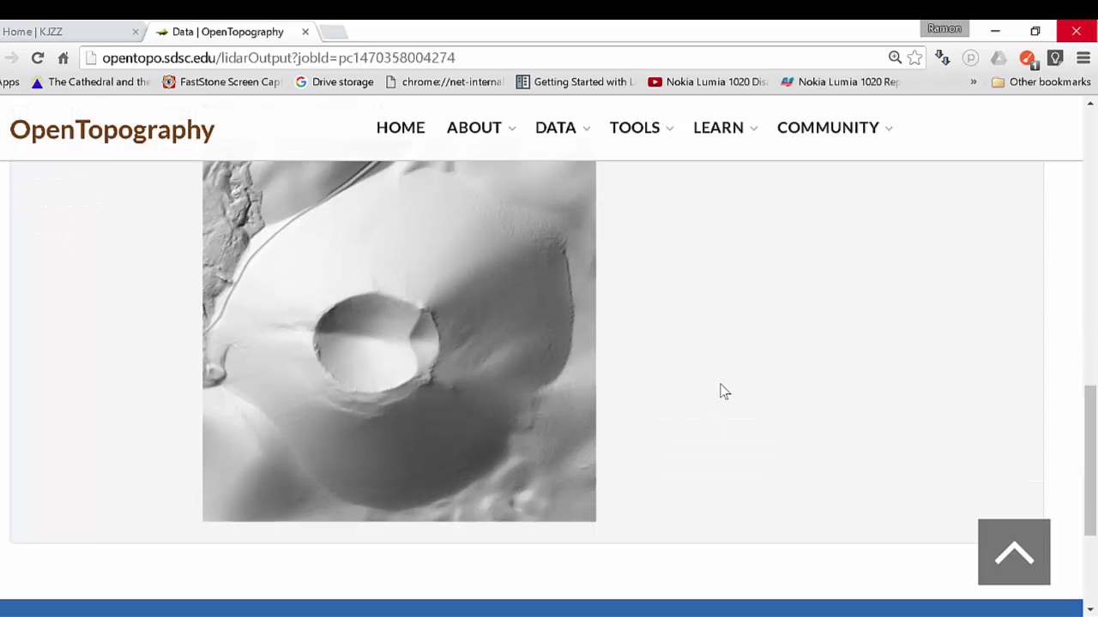
pyautogui.scroll(1, 722, 391)
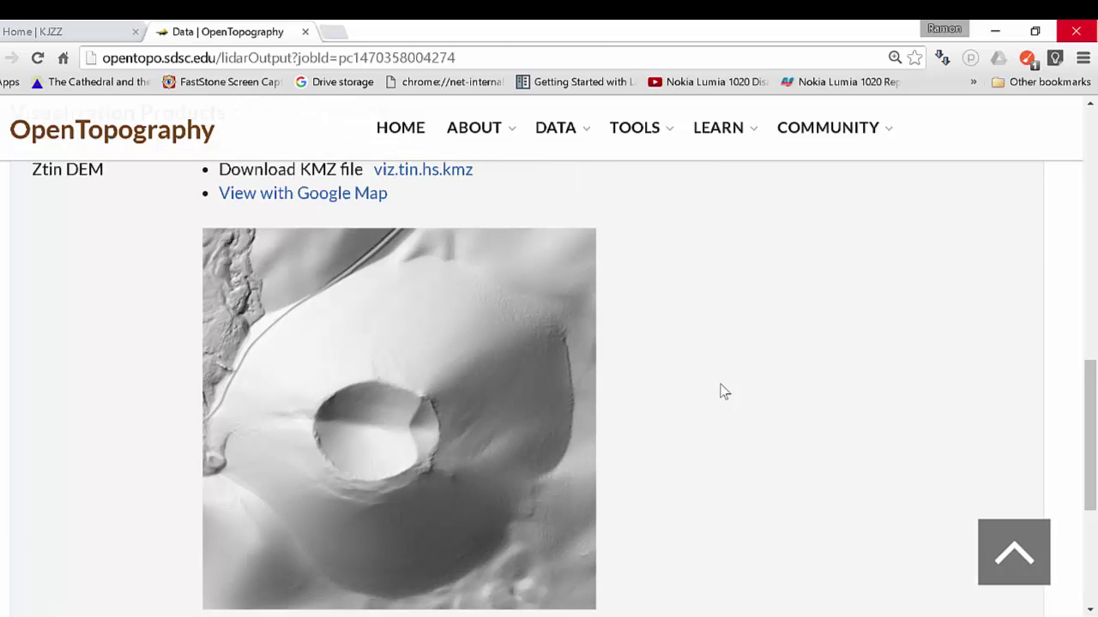
pyautogui.click(413, 171)
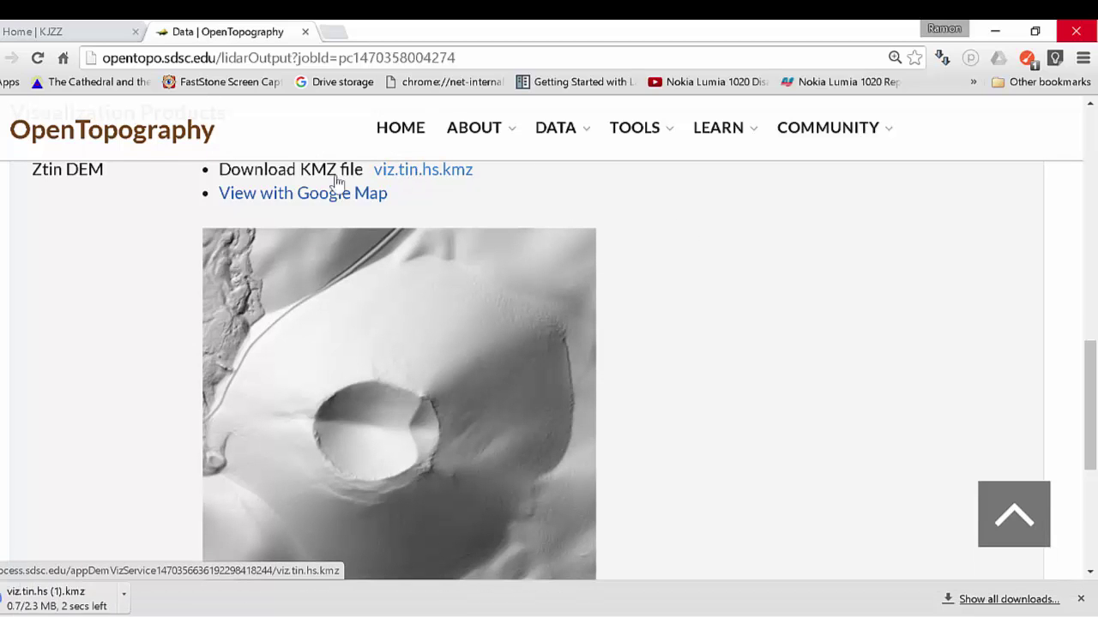
# Load viz.tin.hs (1).kmz into Google Earth to drape it over Sunset Crater.
pyautogui.click(41, 597)
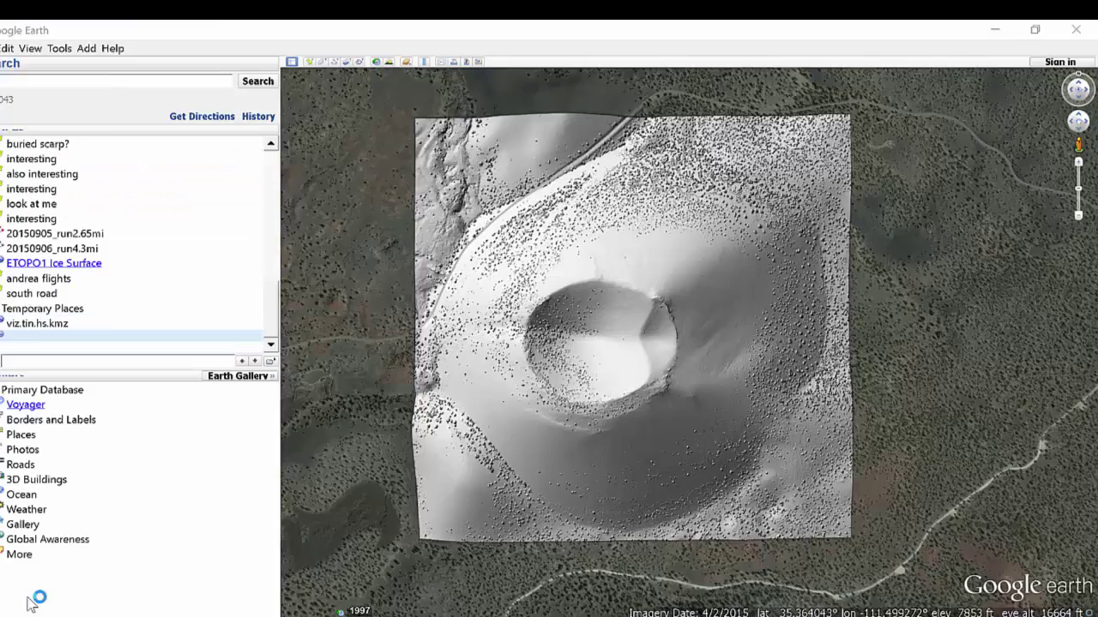